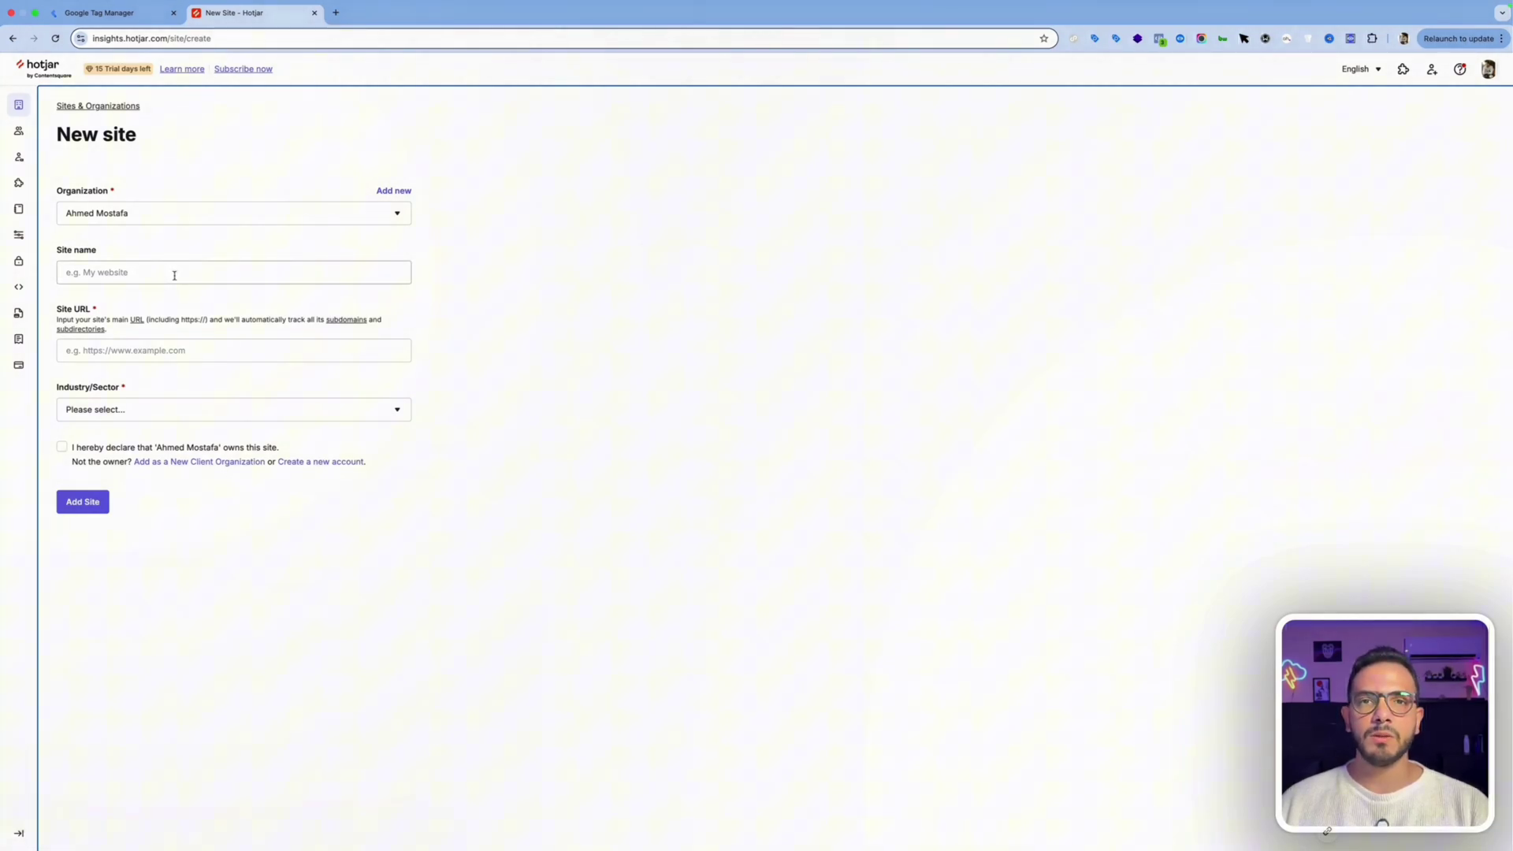
Enter Test as the site name and copy the Shopify store address from a new browser tab
left_click(175, 275)
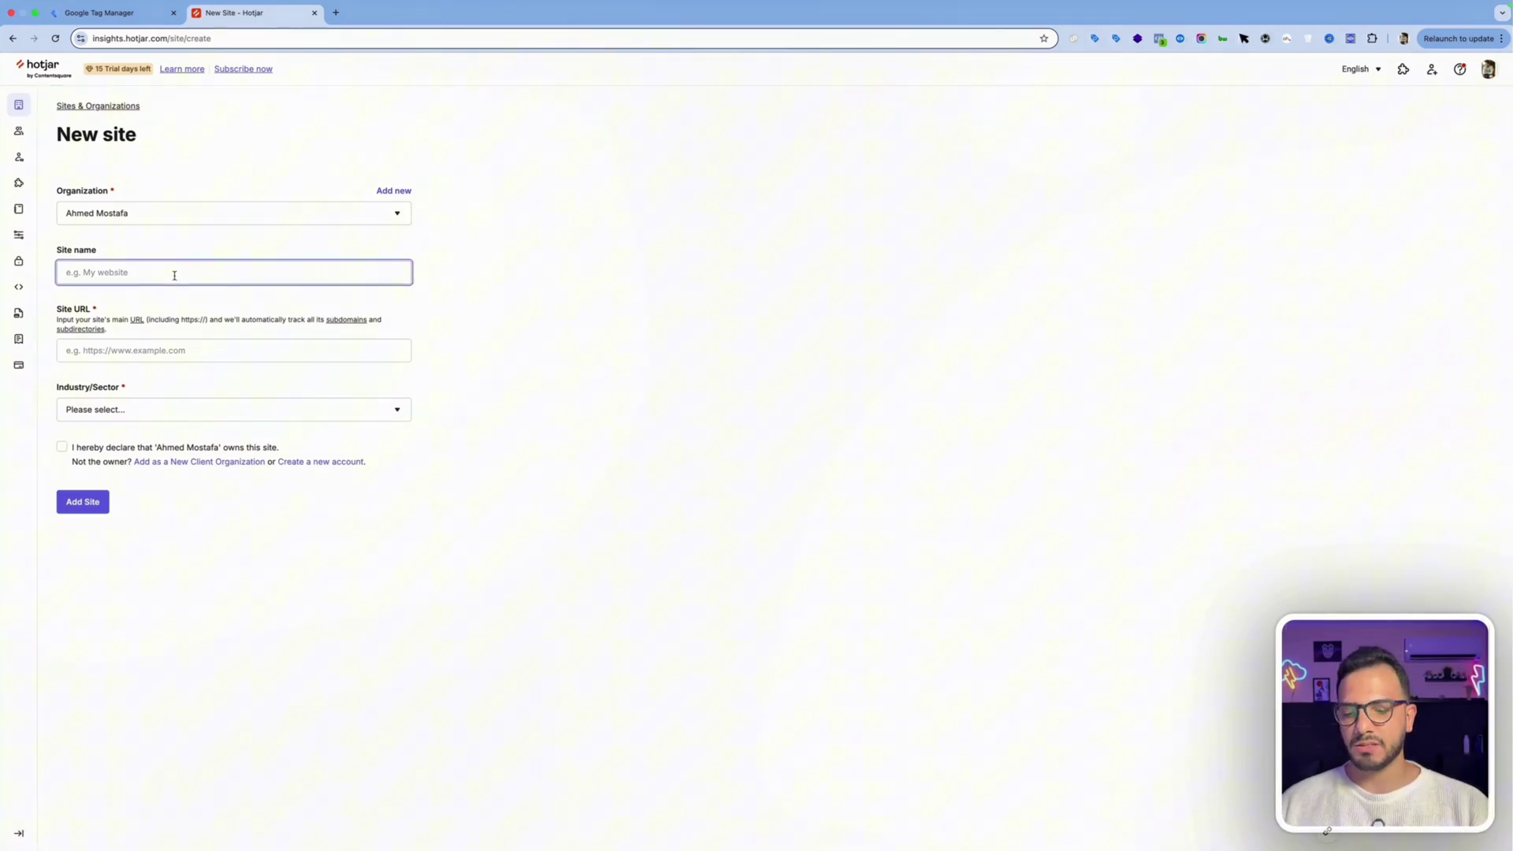
type("Test")
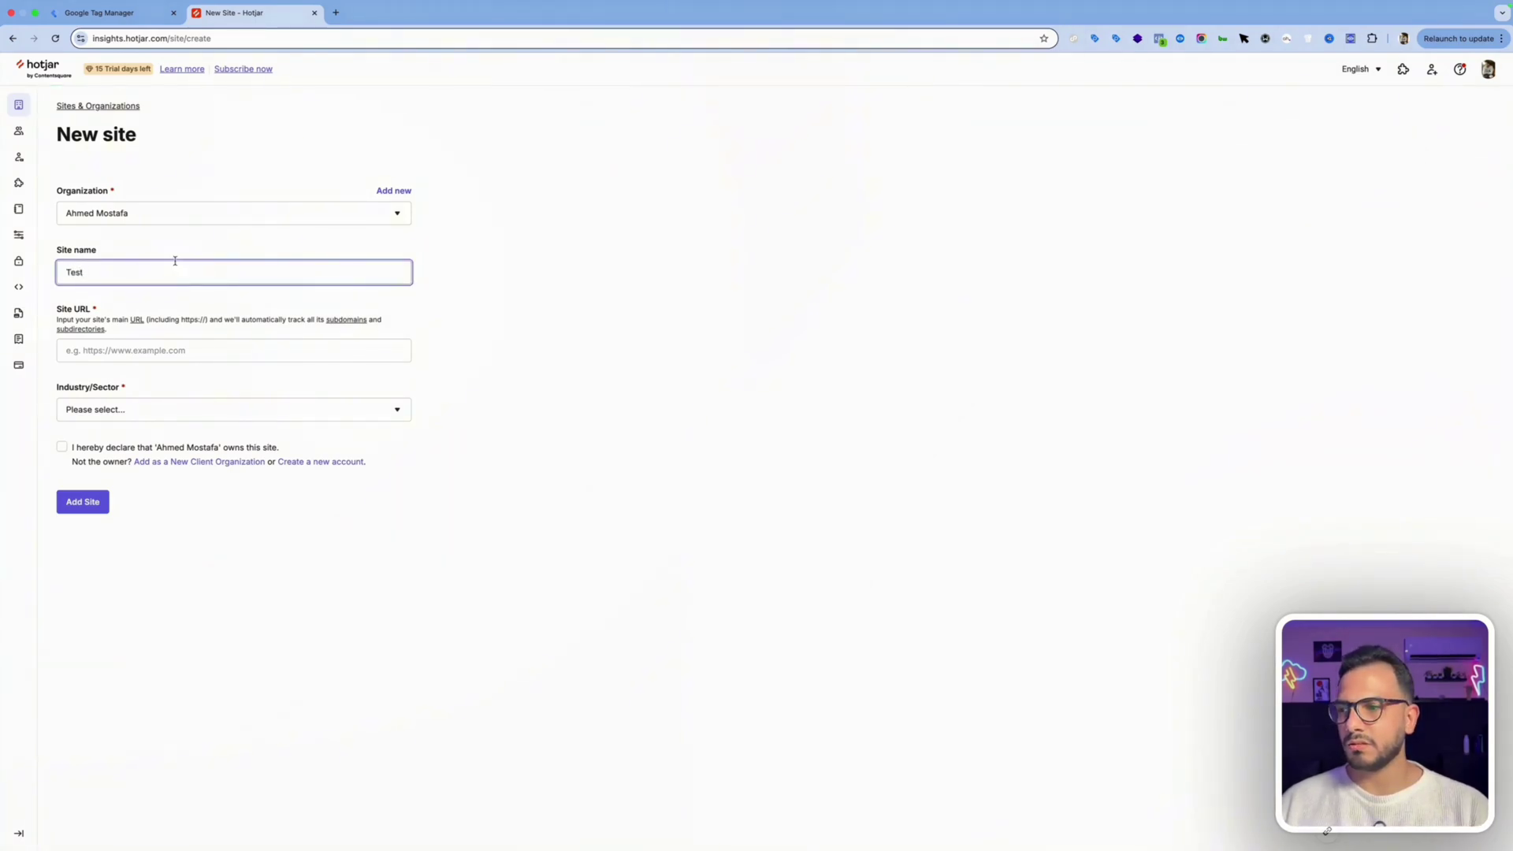
left_click(337, 19)
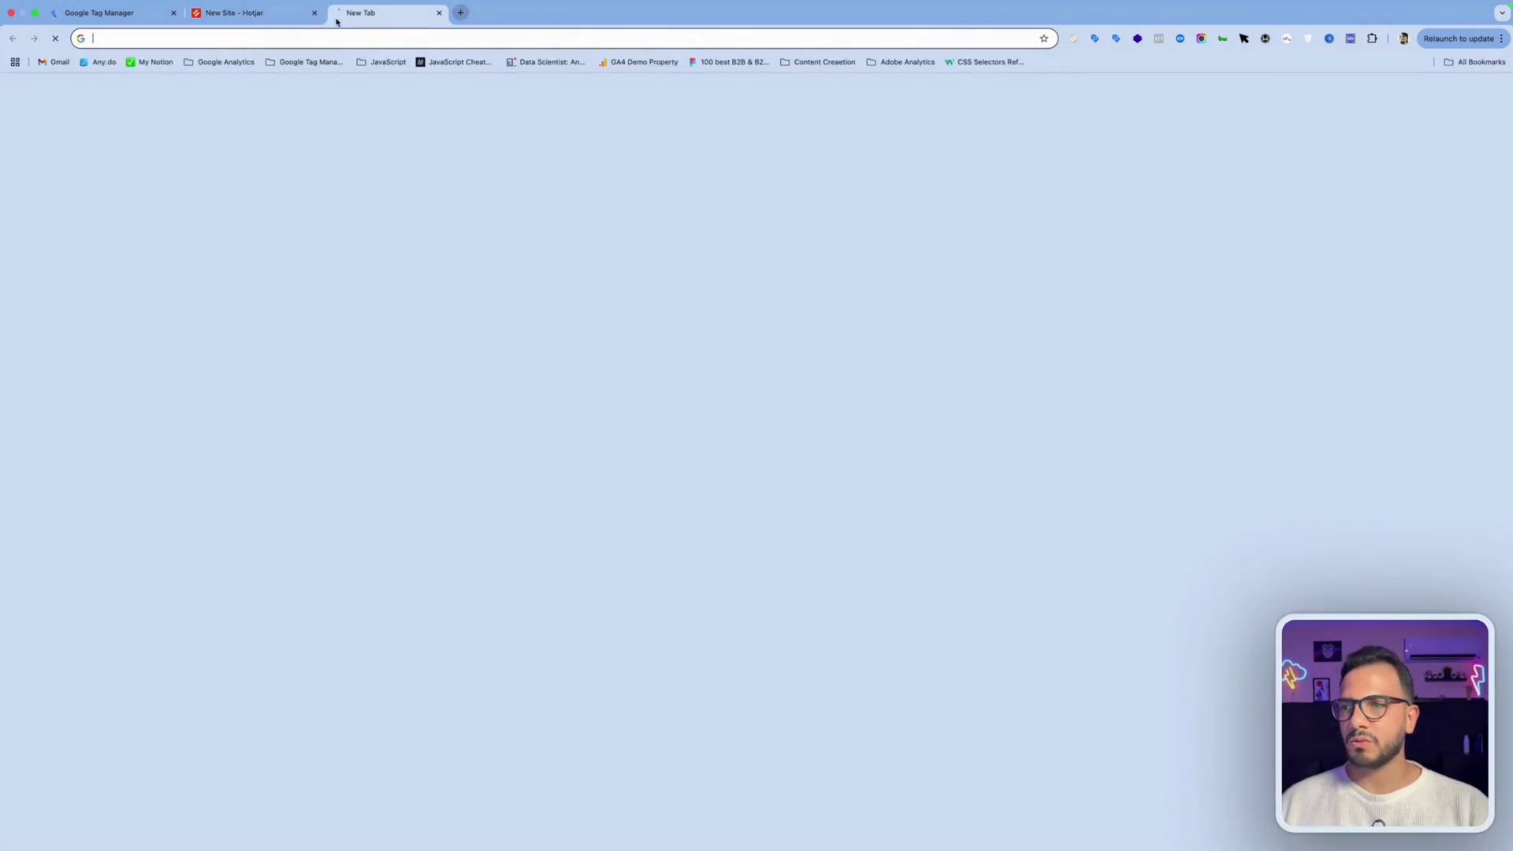
type("ahmed")
key("Down")
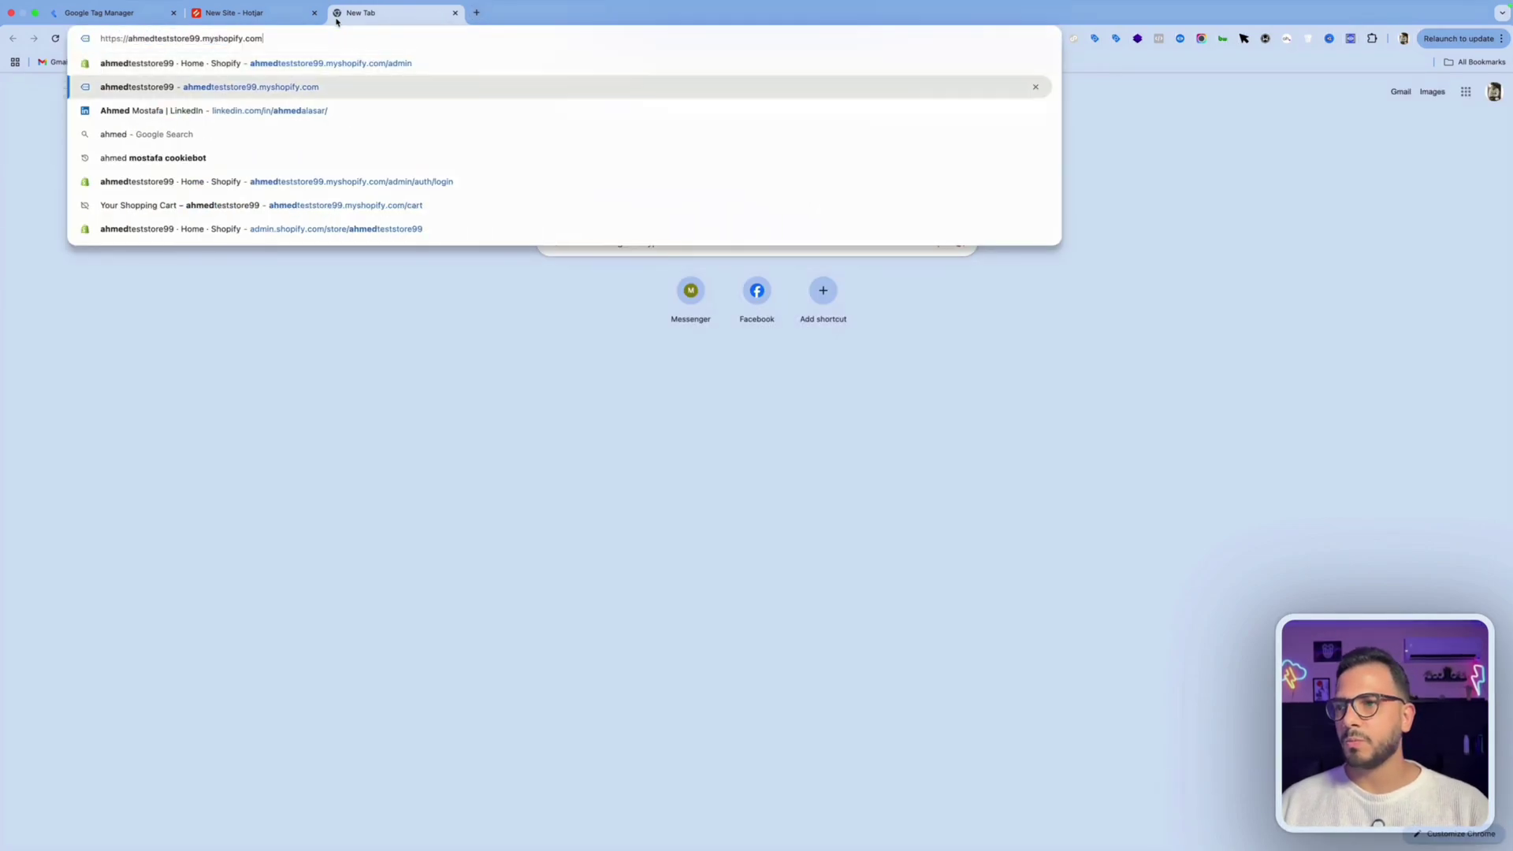
key("super+a")
key("super+c")
left_click(279, 14)
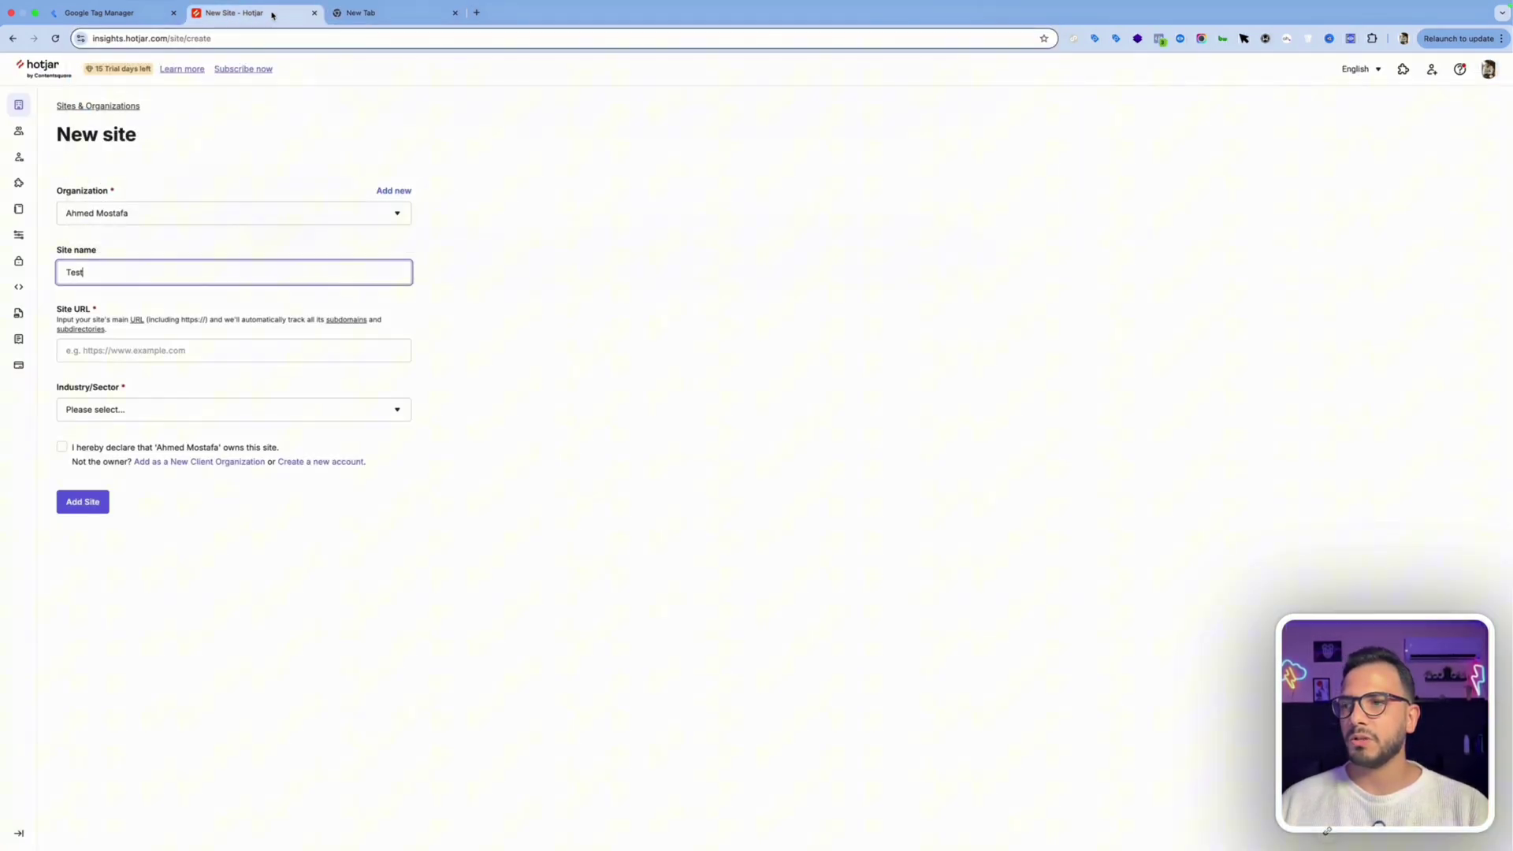
Paste the store URL, set the industry to E-commerce, confirm ownership and add the Test site
left_click(216, 351)
key("super+v")
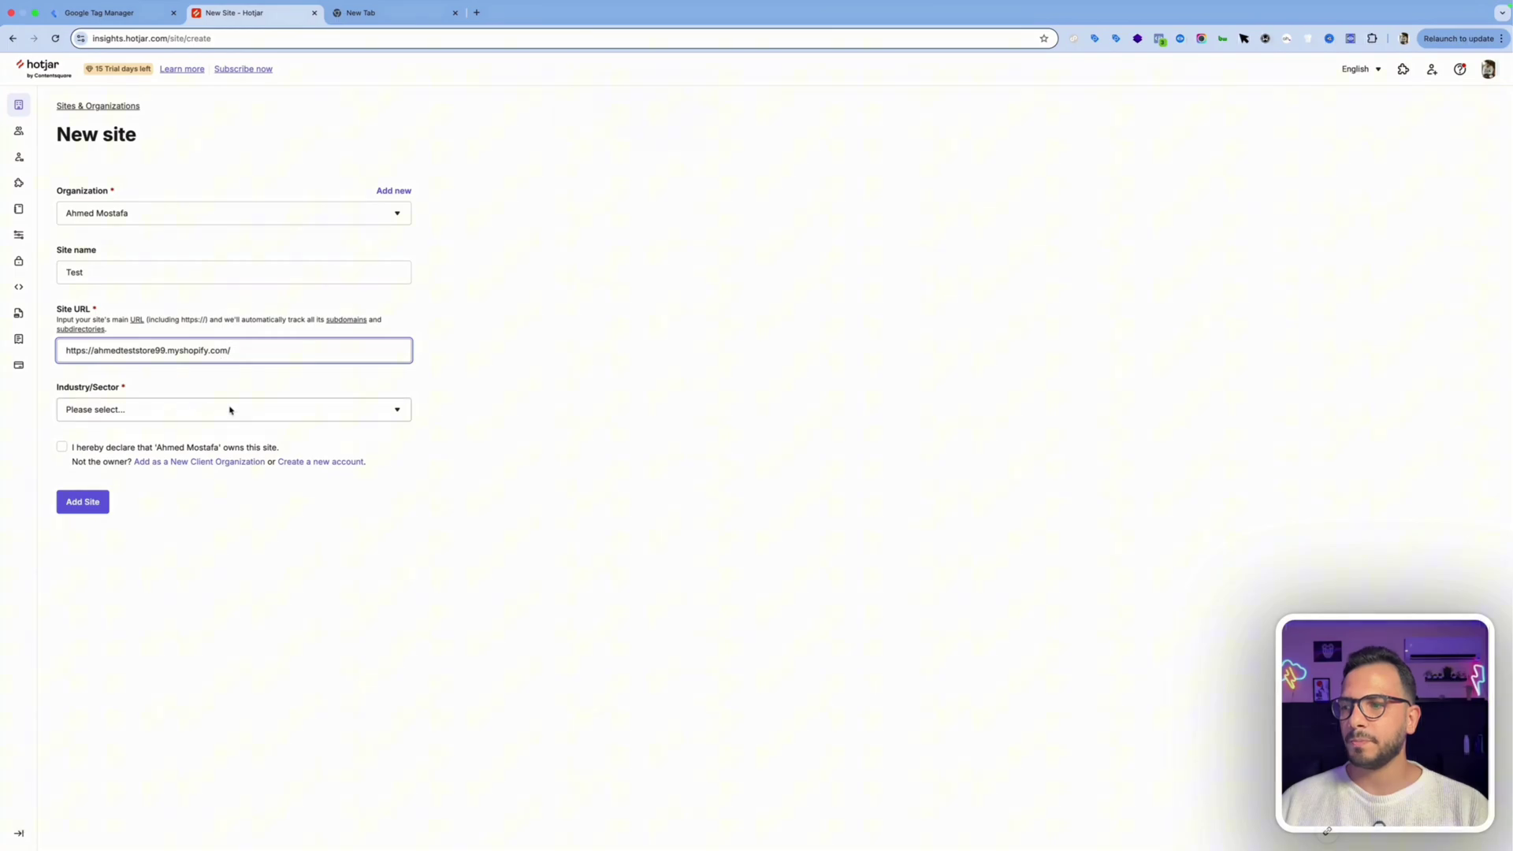
left_click(229, 408)
left_click(94, 422)
left_click(62, 448)
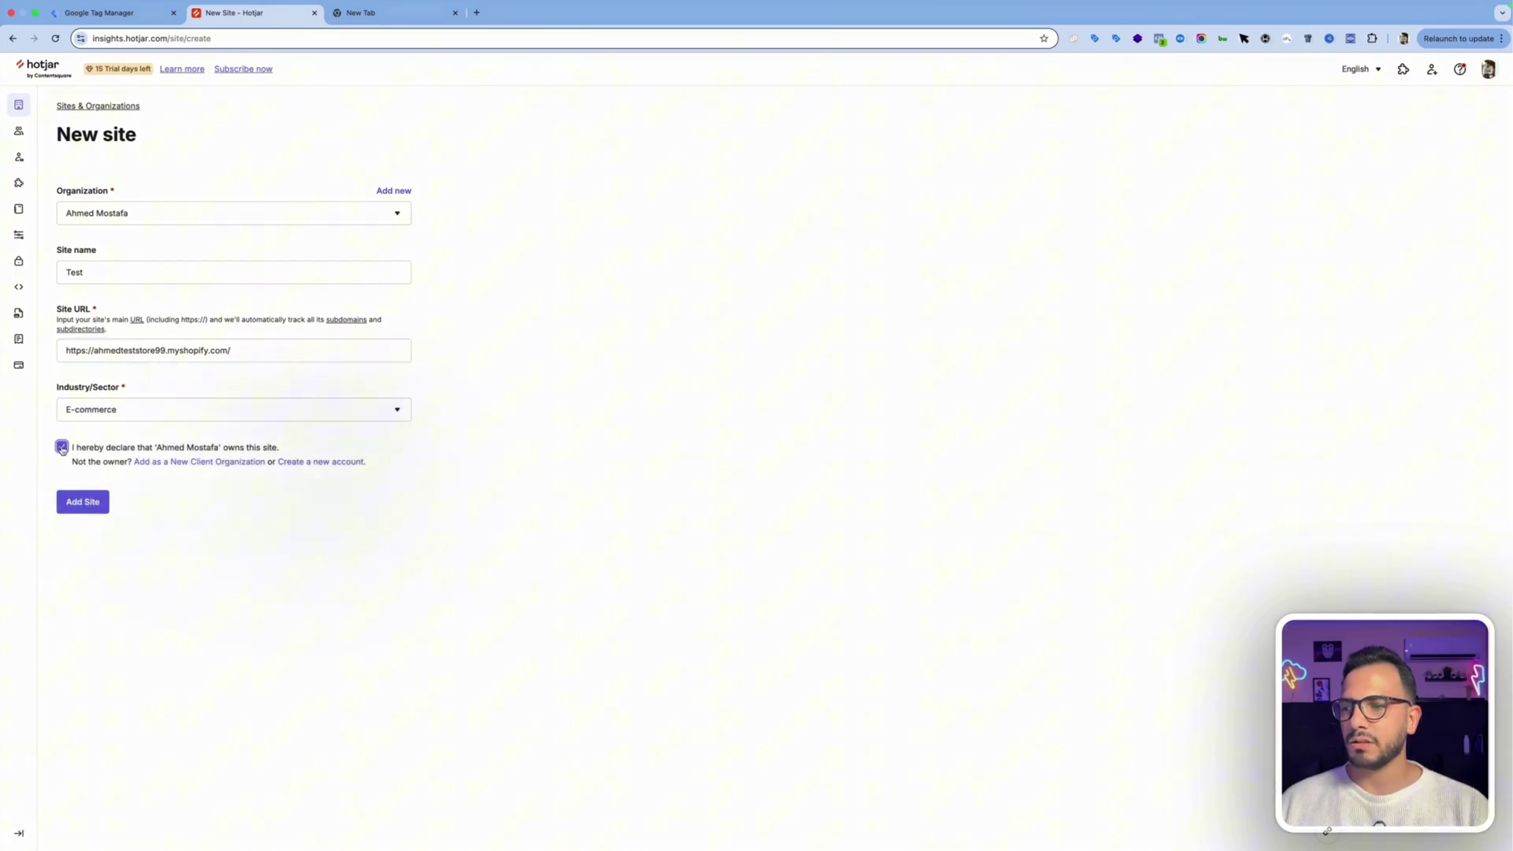
left_click(81, 503)
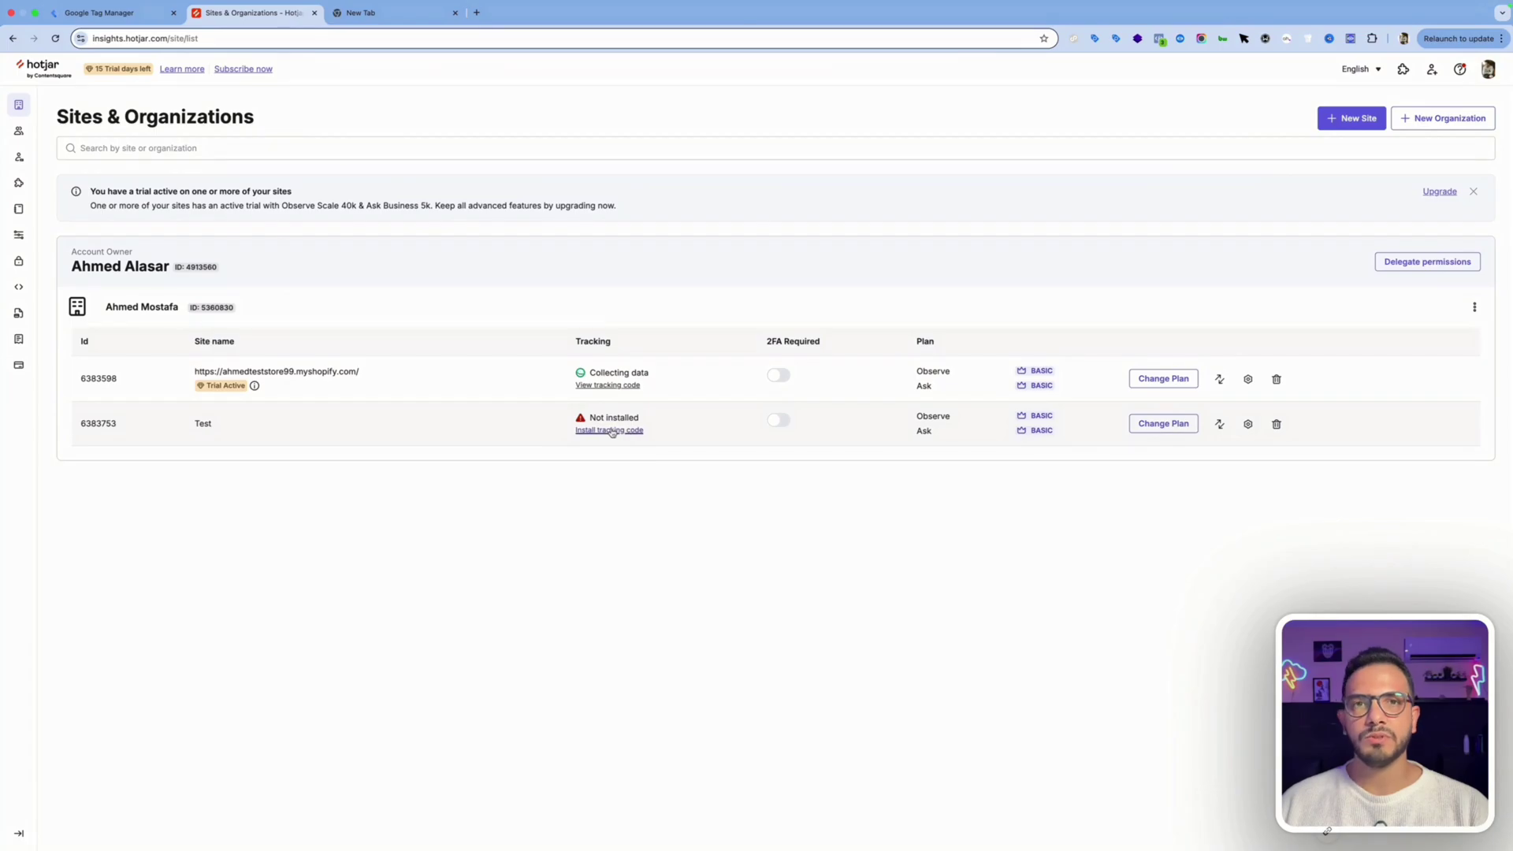
left_click(612, 431)
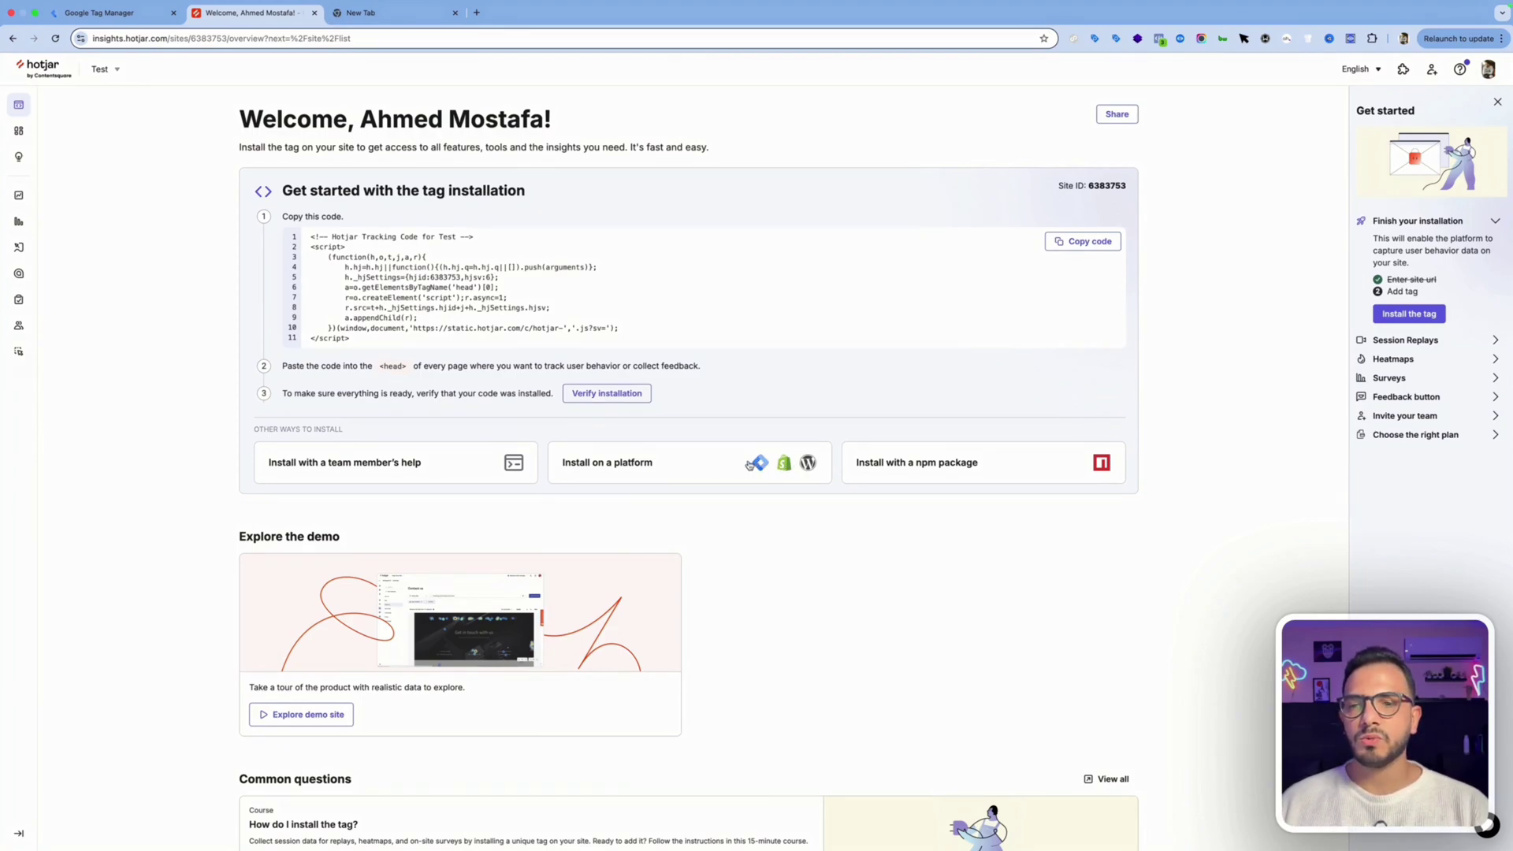
View the option to install the tracking code with a team member's help
left_click(381, 477)
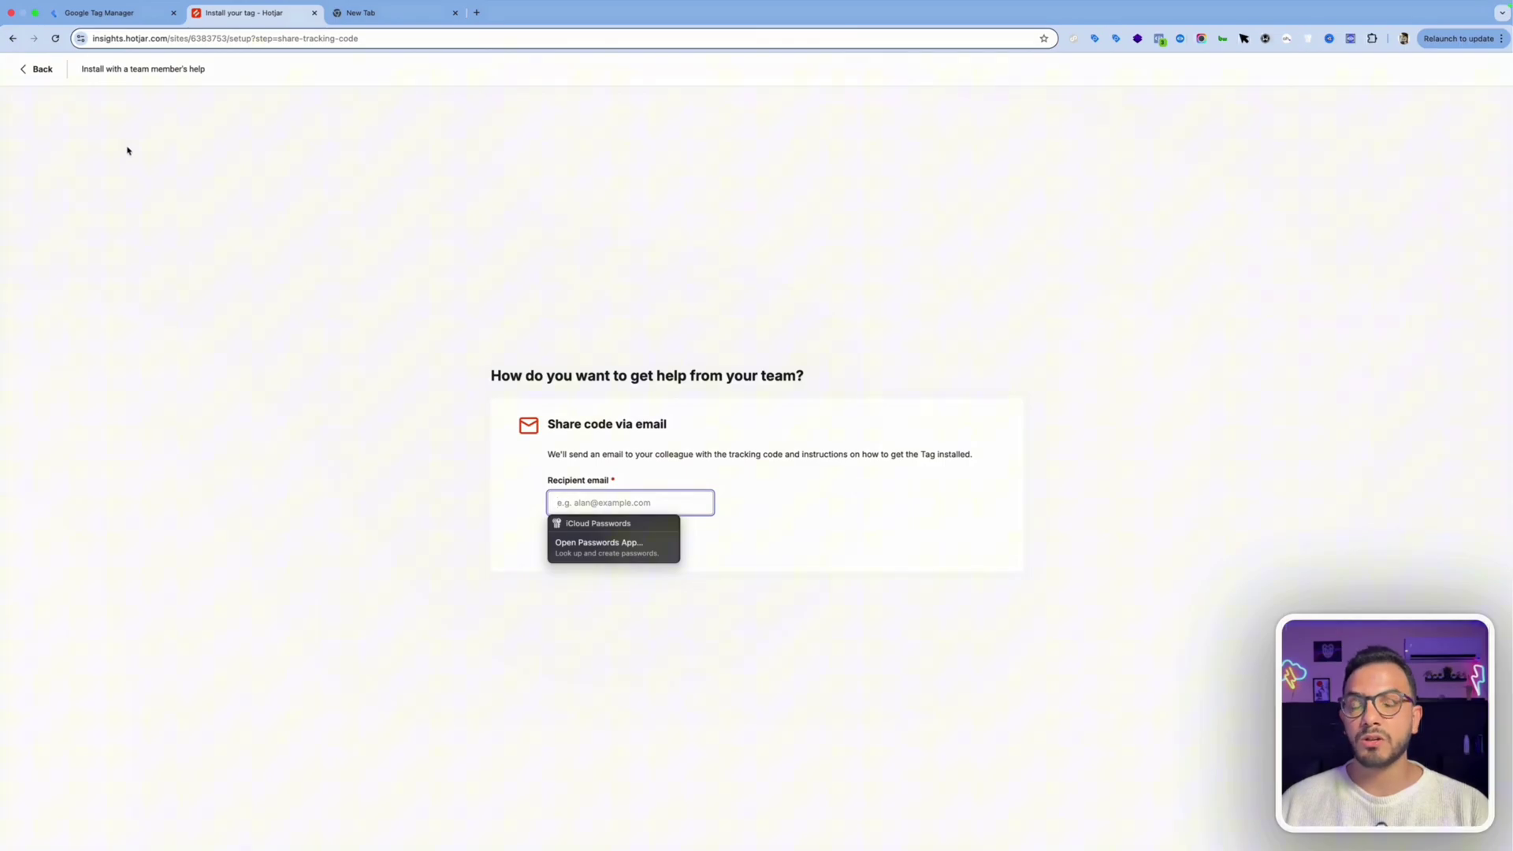
left_click(46, 73)
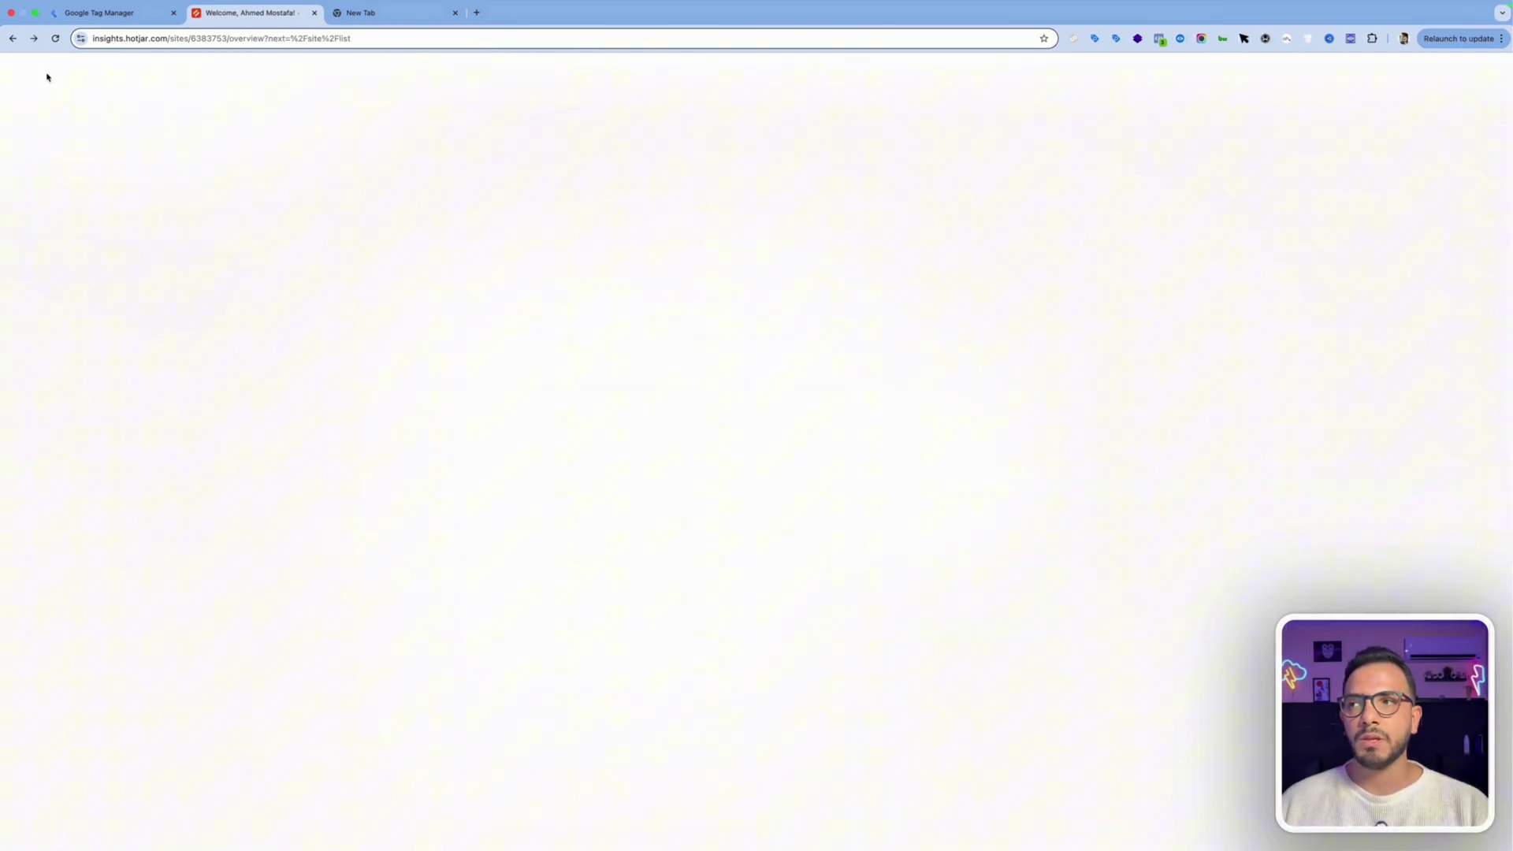
left_click(675, 466)
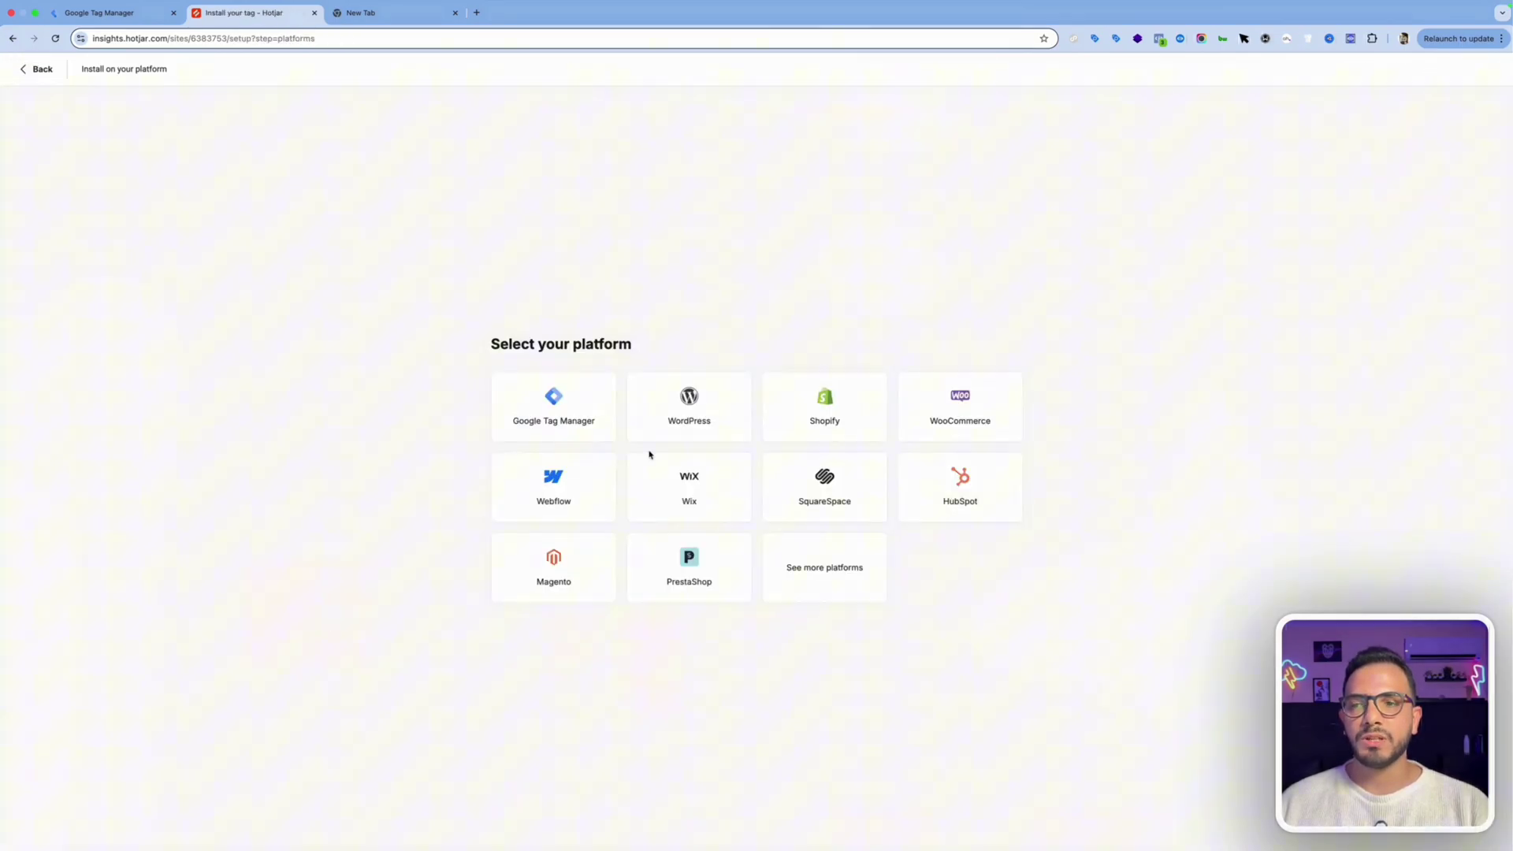
left_click(562, 407)
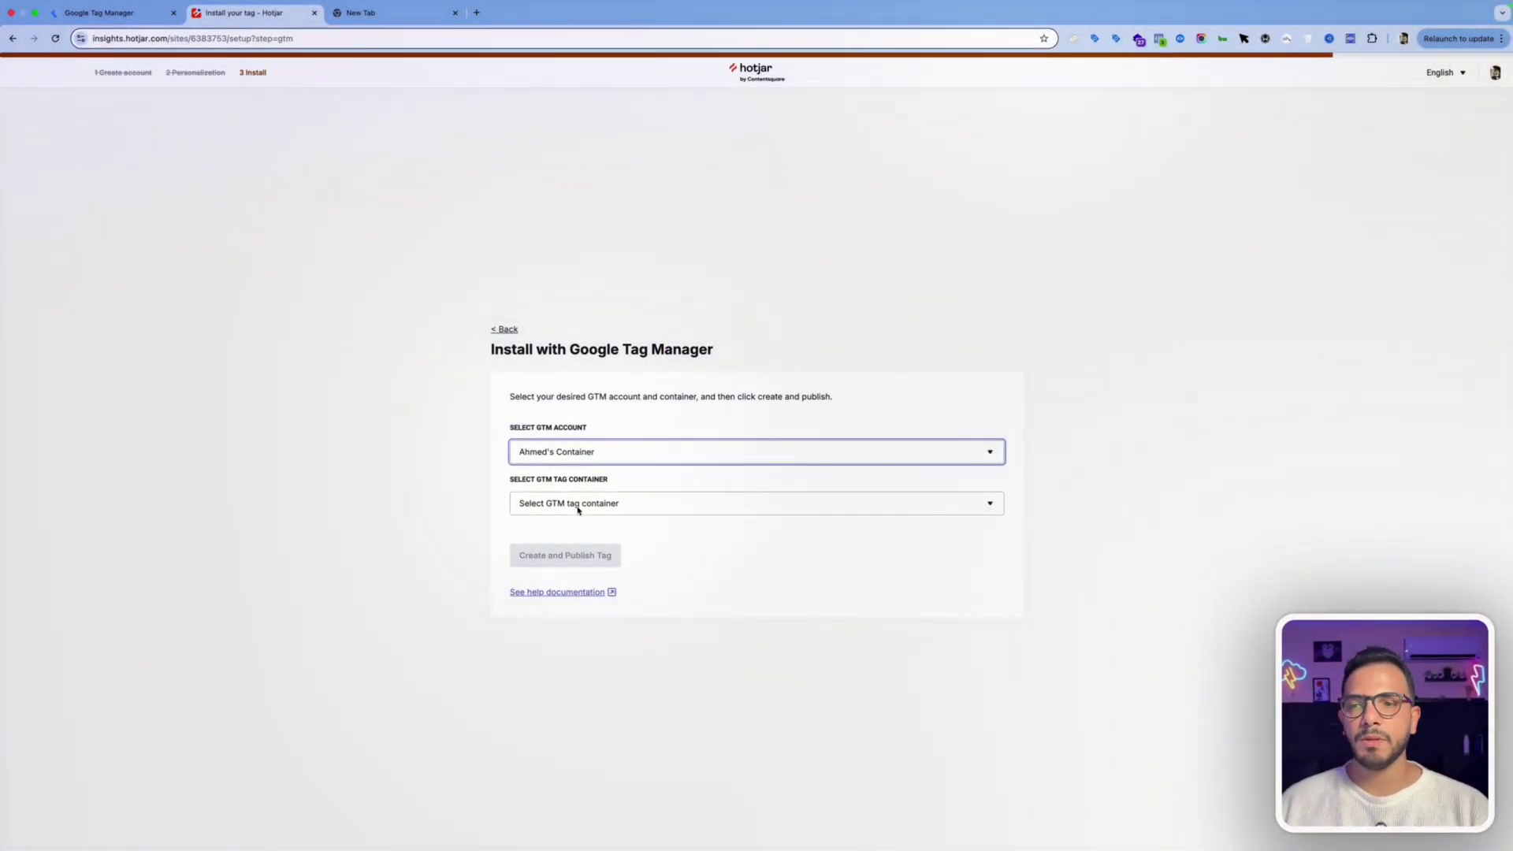
left_click(575, 508)
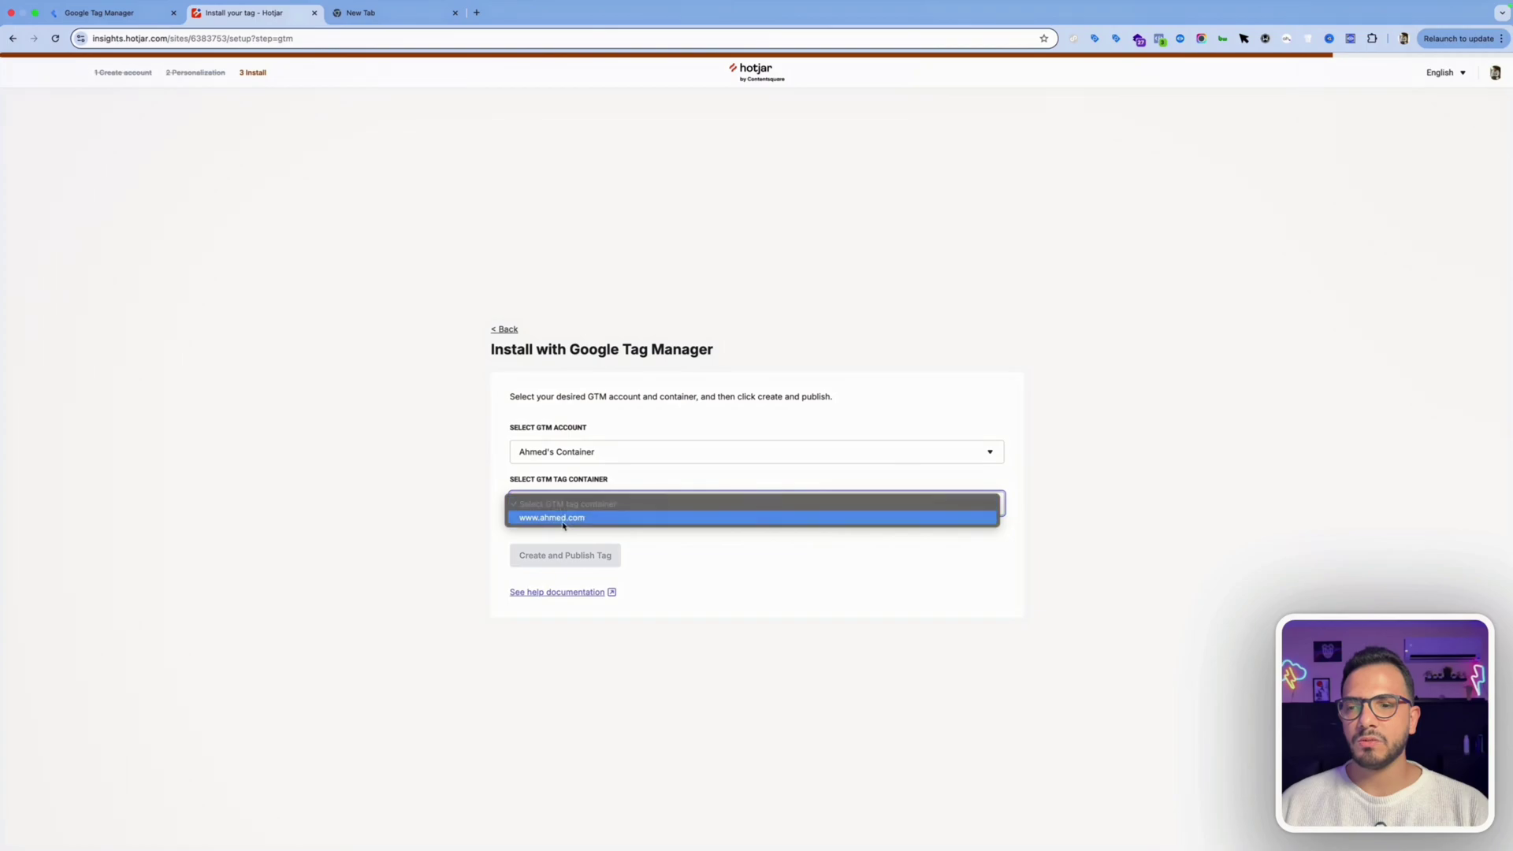
left_click(544, 519)
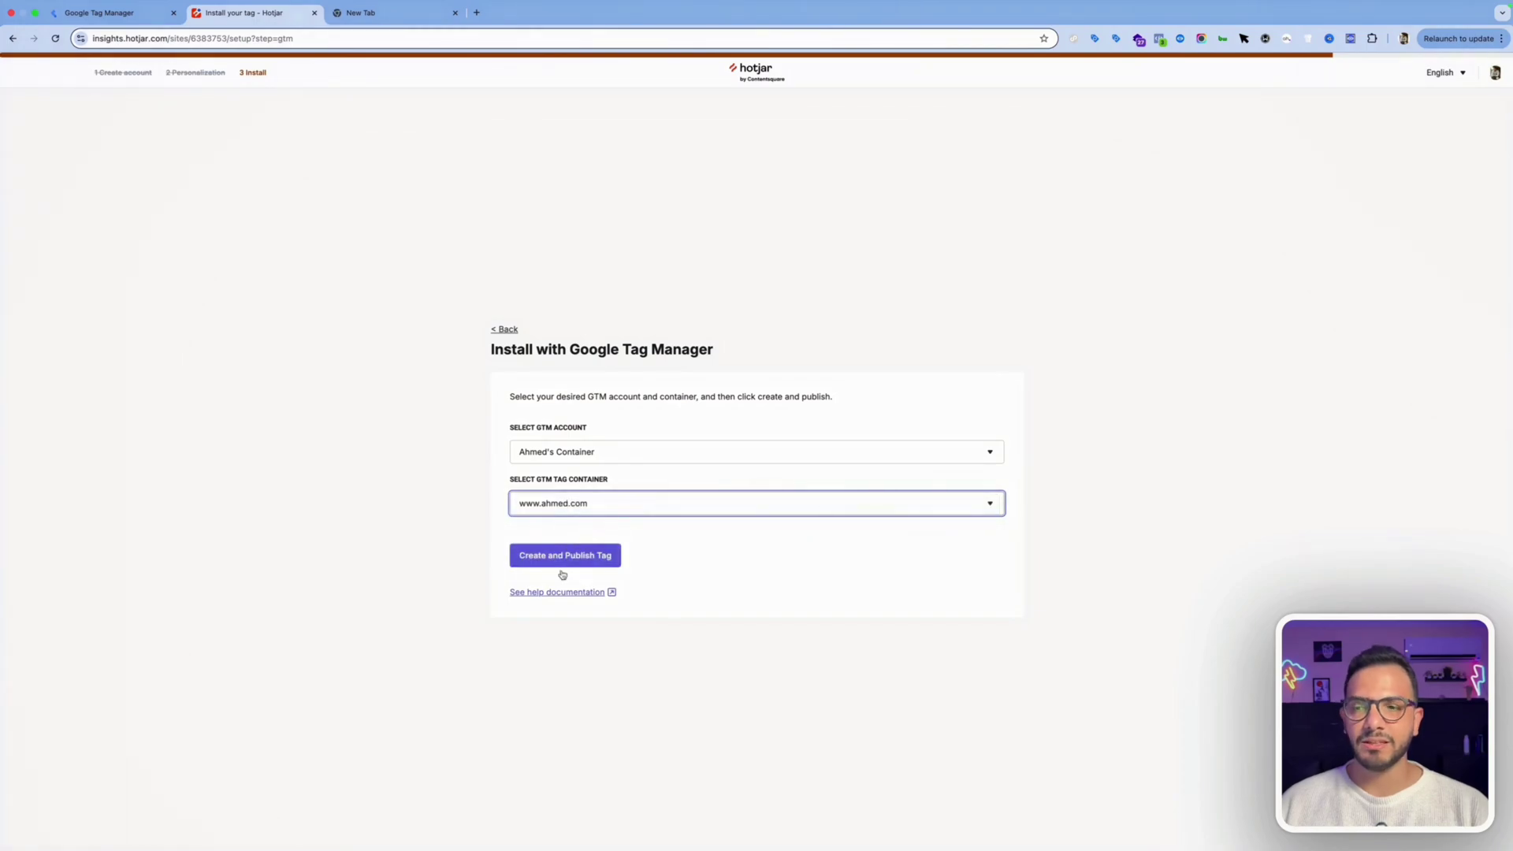
left_click(557, 556)
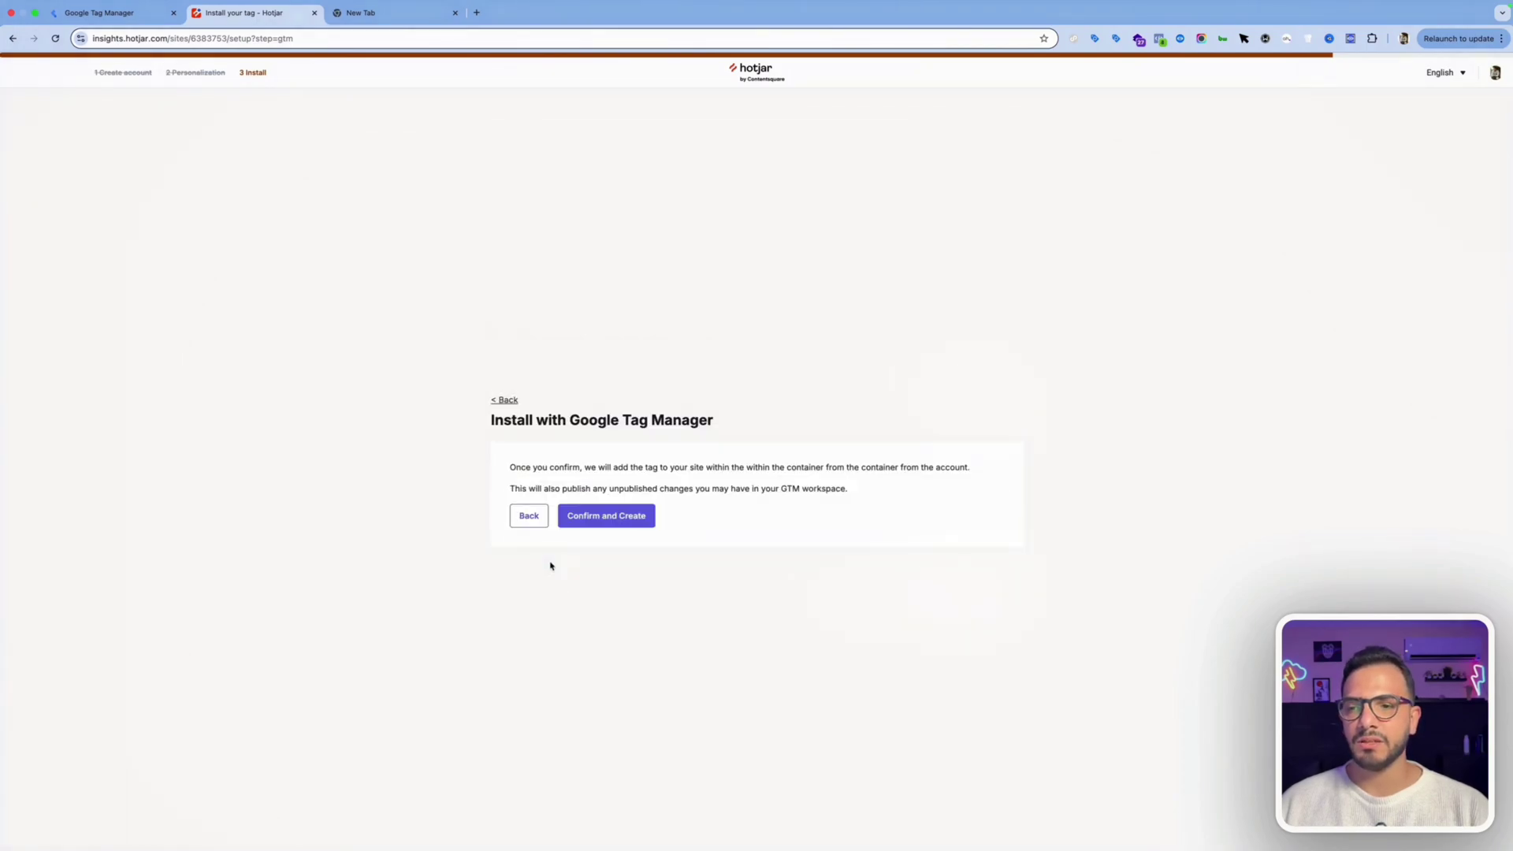
left_click(600, 521)
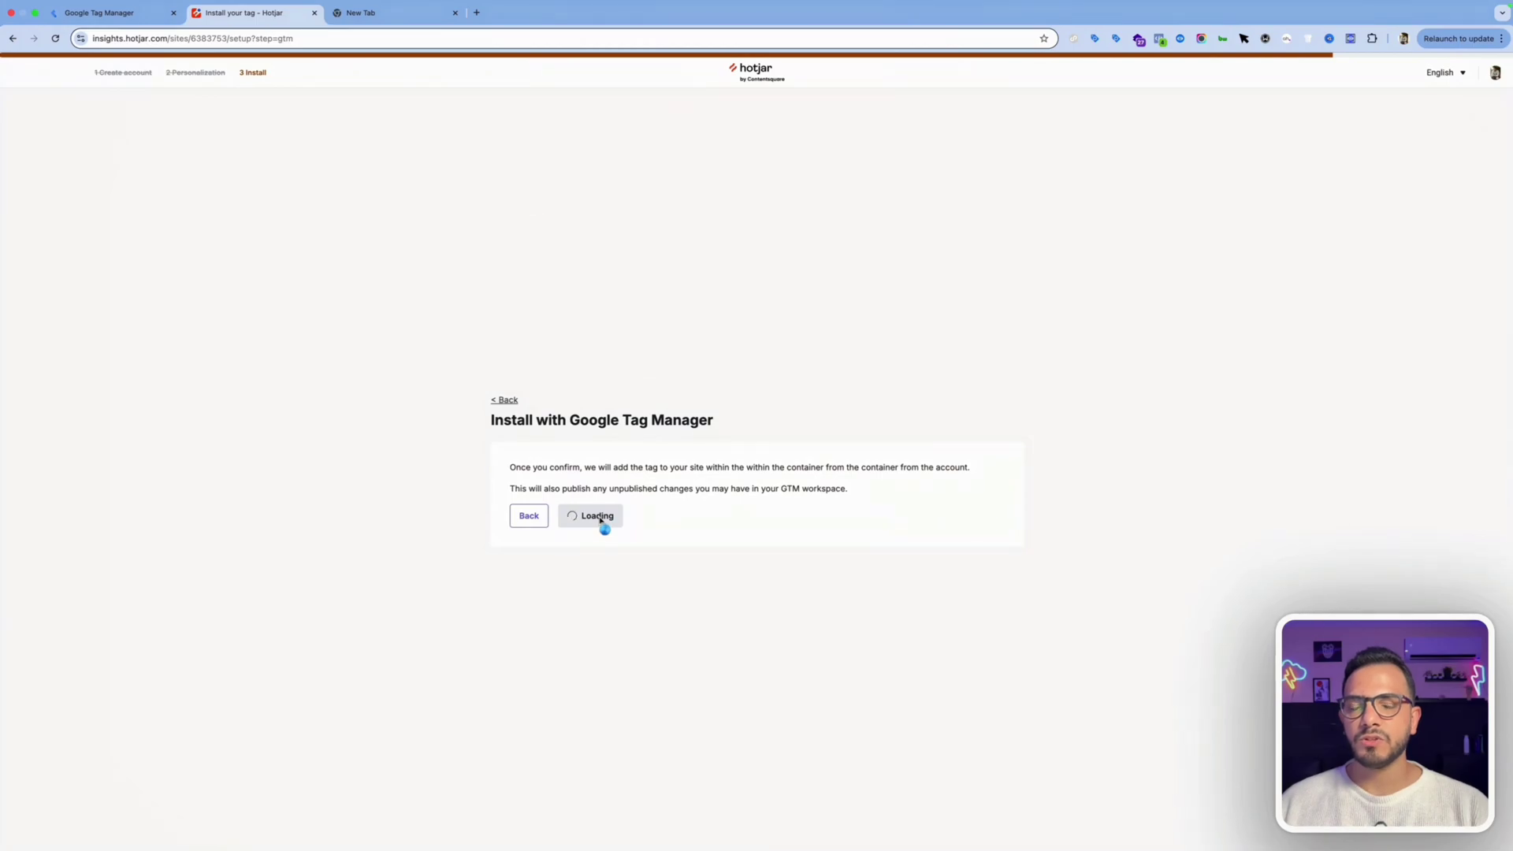
Check the Tag Manager container's Default Workspace for pending changes, then return to Hotjar
left_click(126, 14)
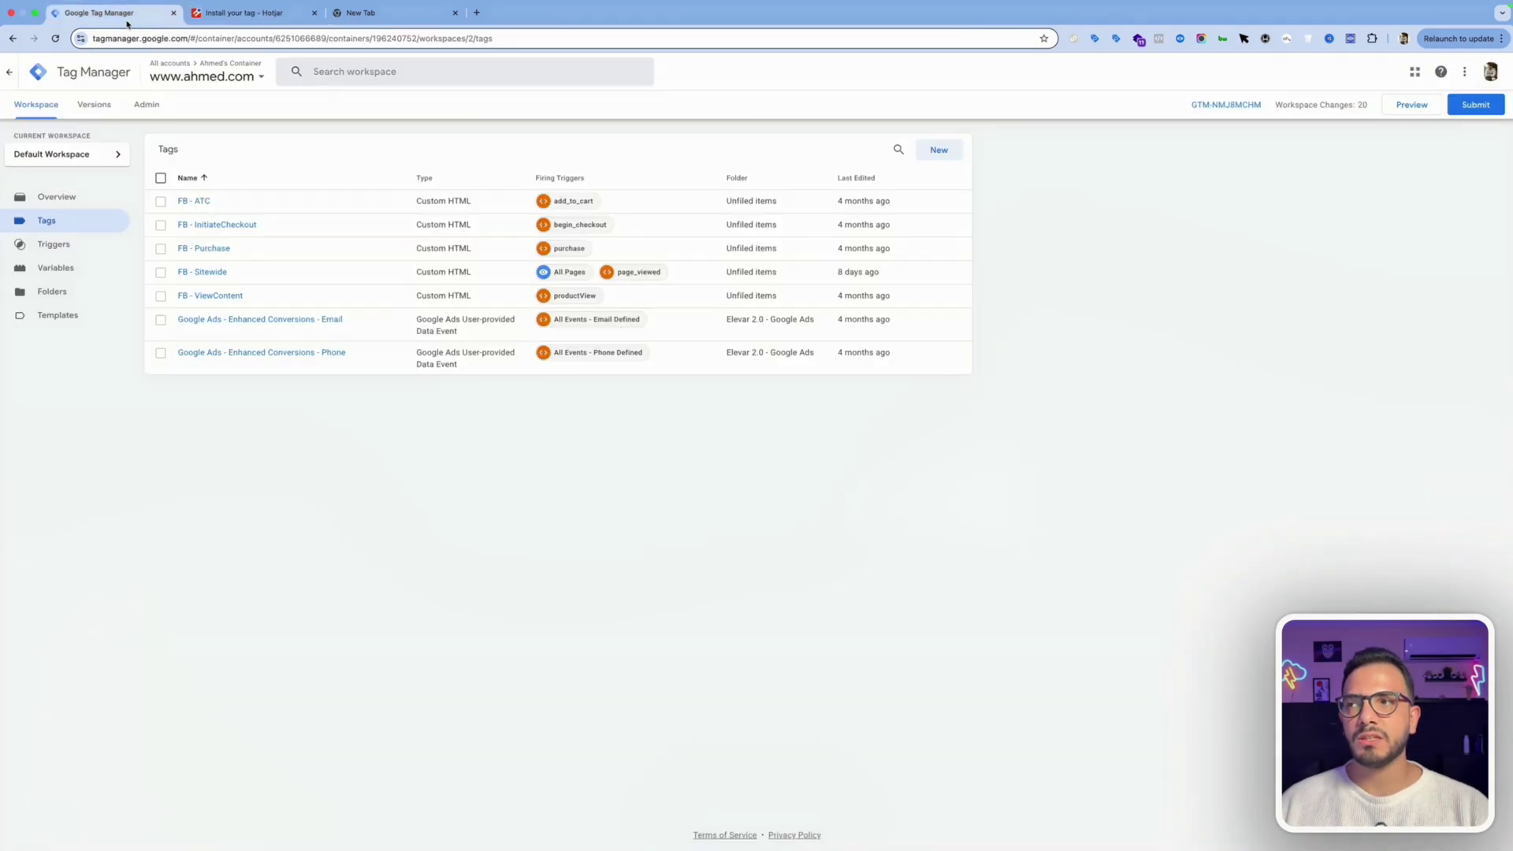
left_click(110, 201)
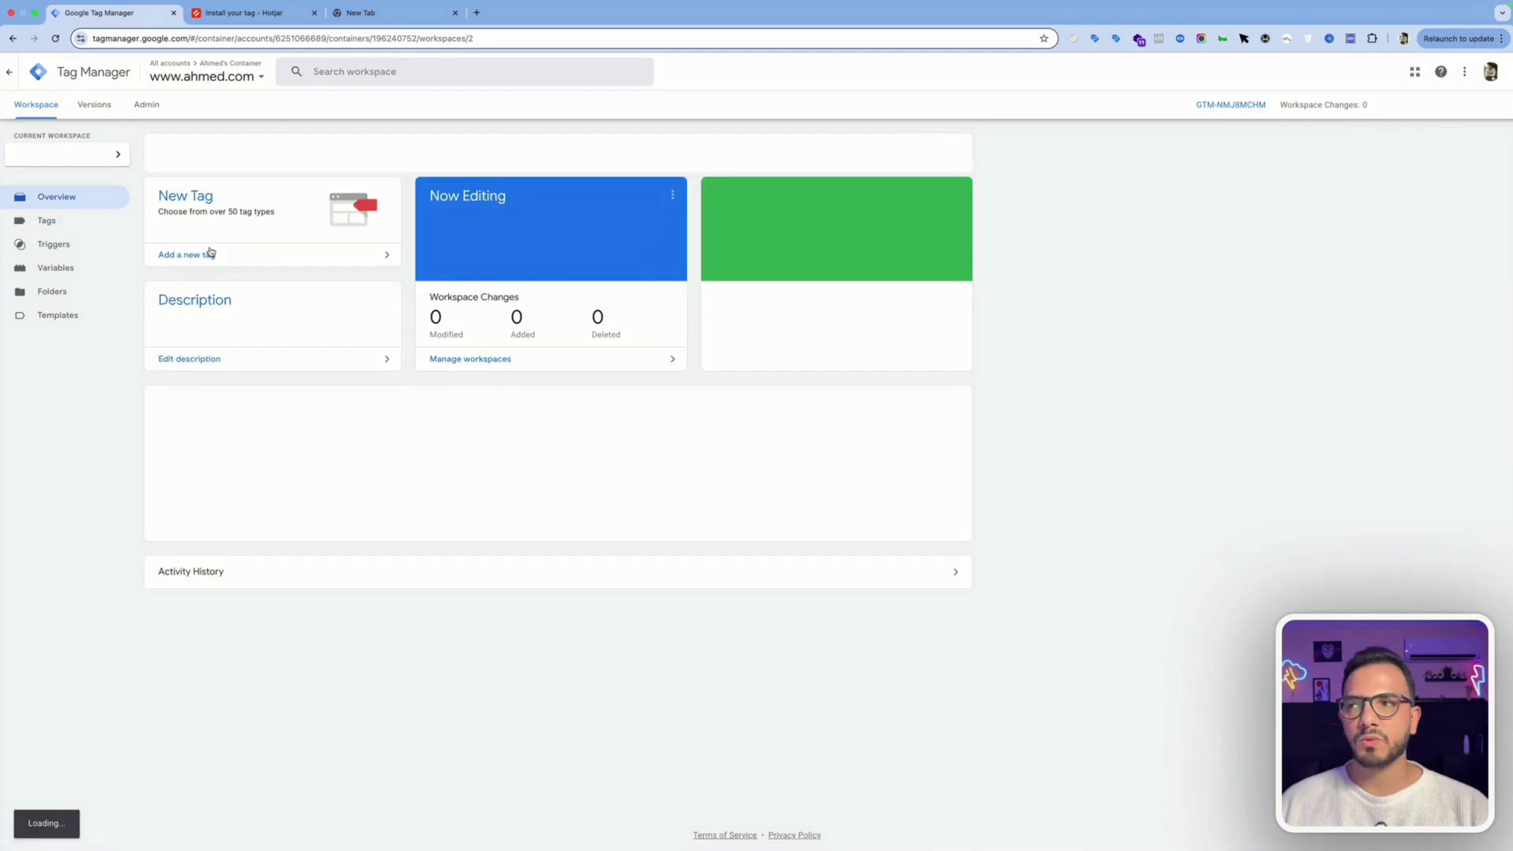
left_click(203, 250)
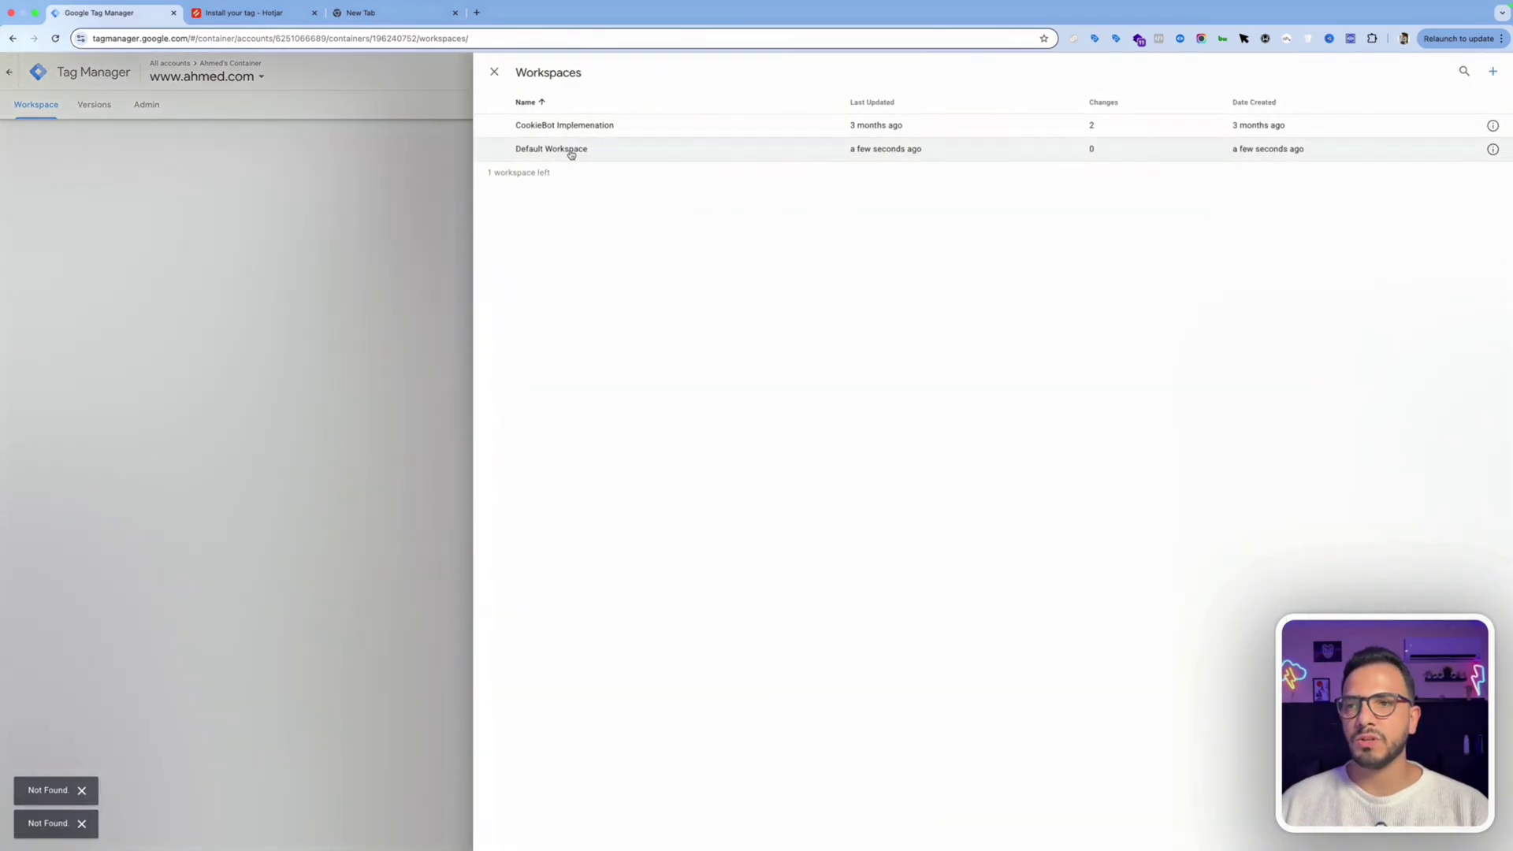
left_click(540, 151)
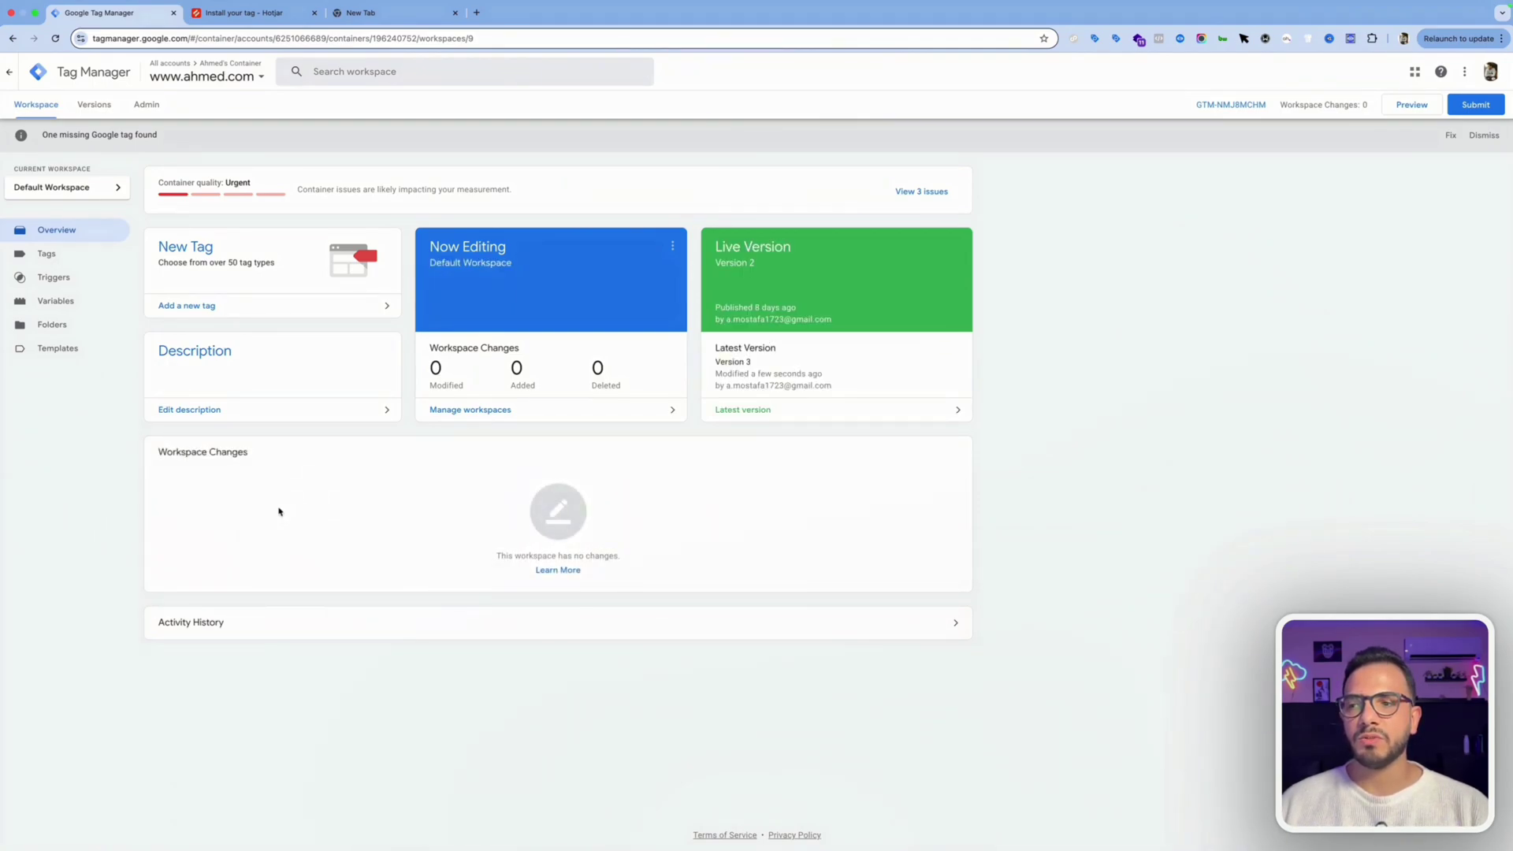
left_click(258, 14)
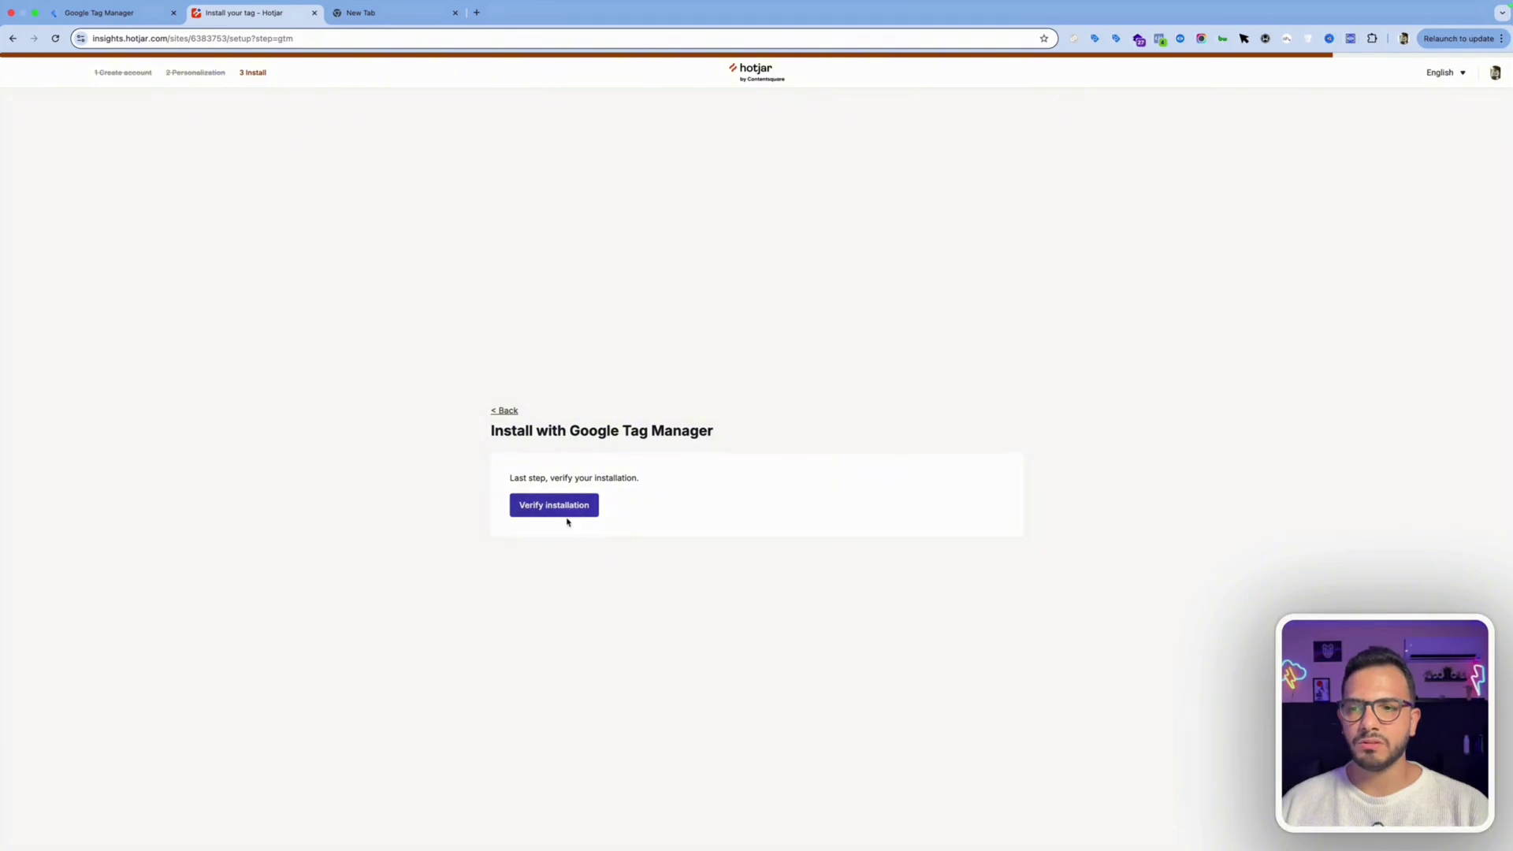
Verify the Test tag on the store URL, which fails with an incorrect tracking code
left_click(537, 514)
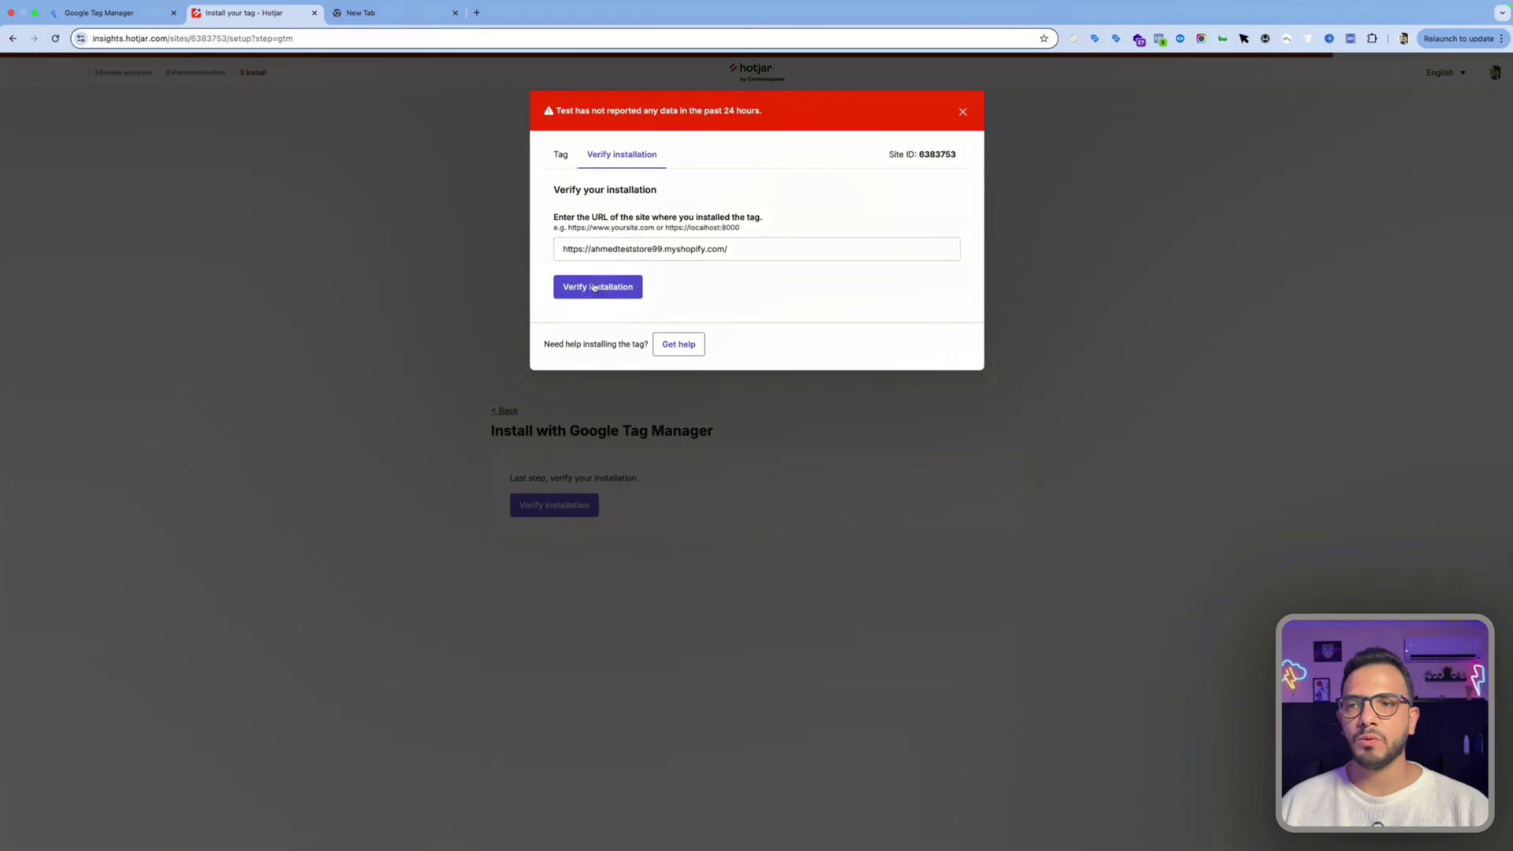
left_click(595, 287)
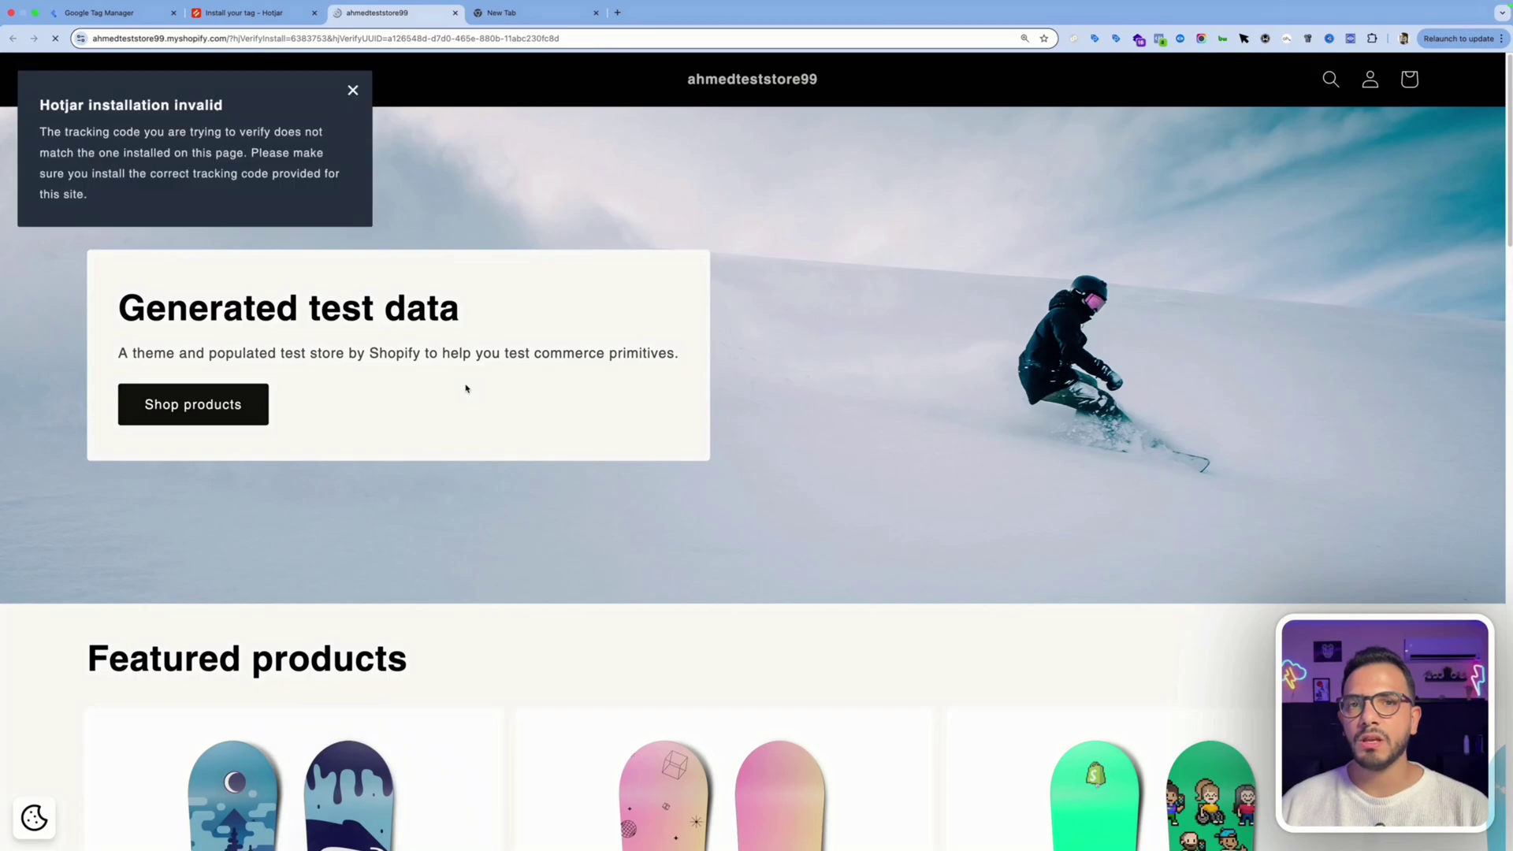
key("super+w")
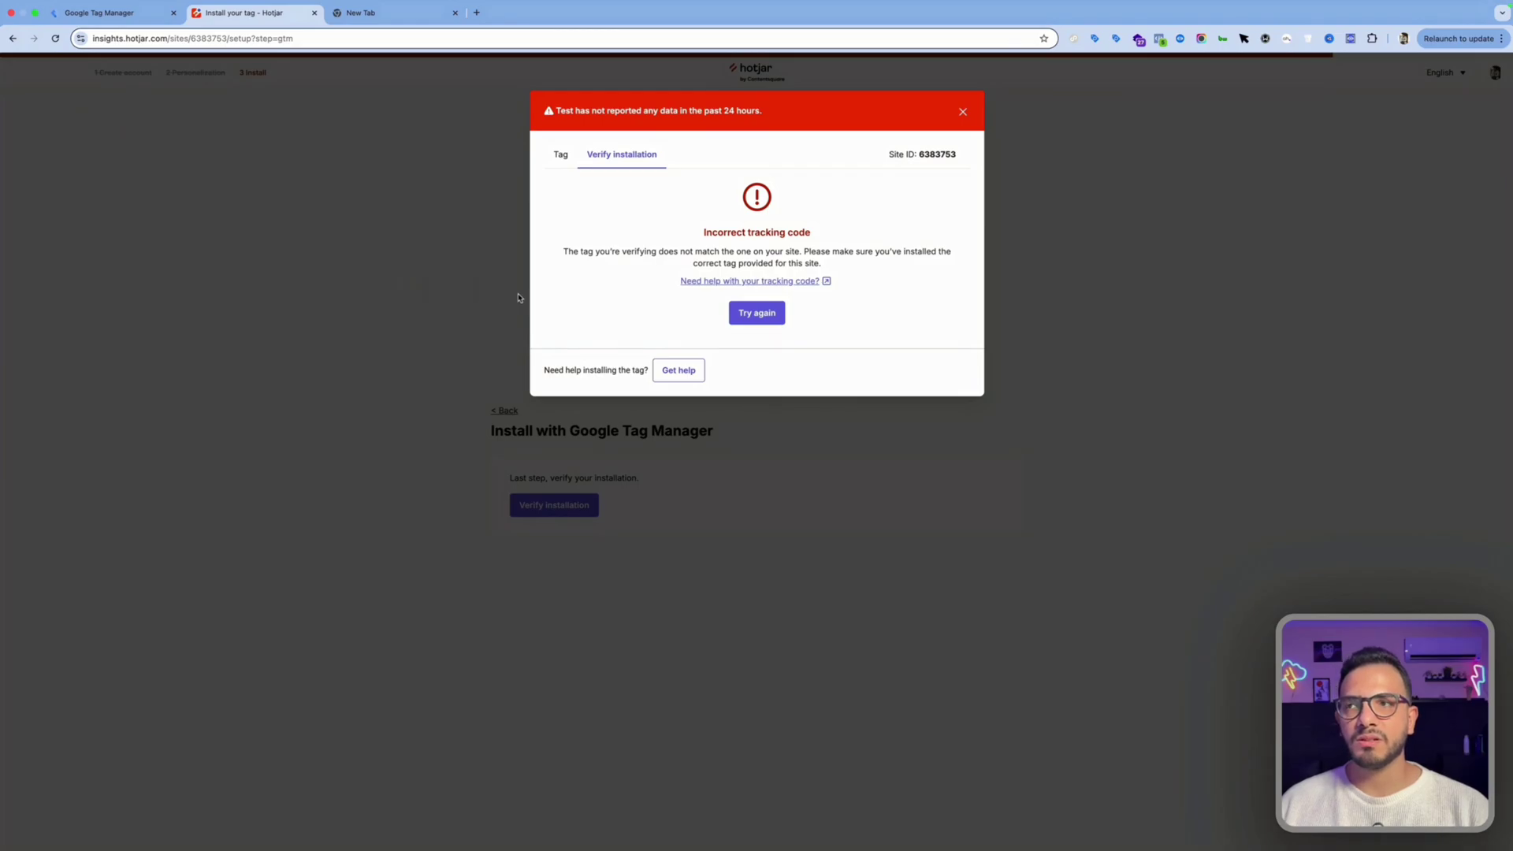
left_click(118, 13)
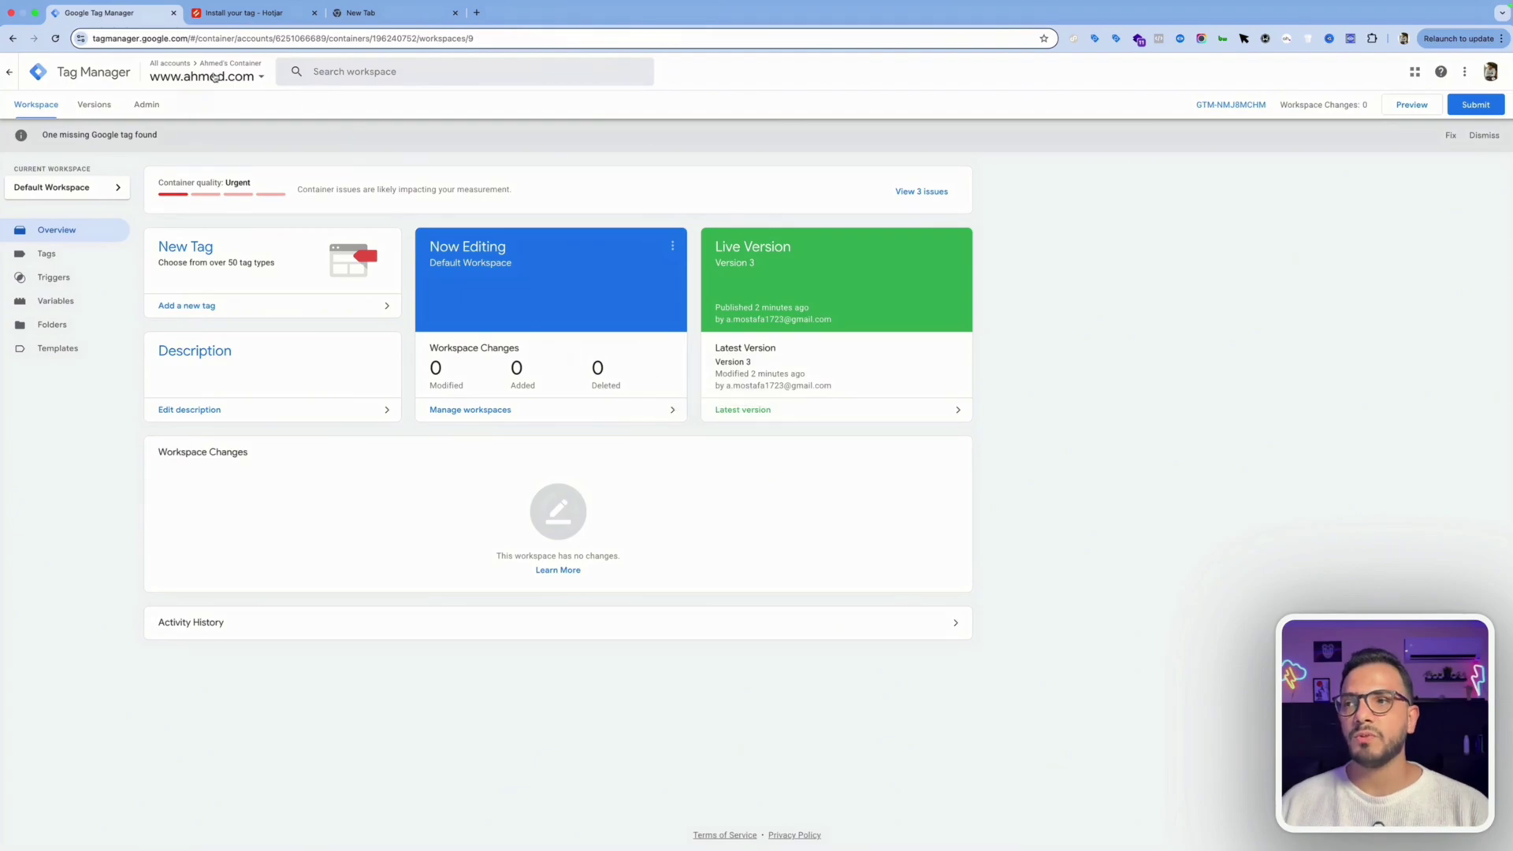
Inspect the AUTO Hotjar Tracking Code tag: Site ID 6383753, firing on All Pages
left_click(260, 13)
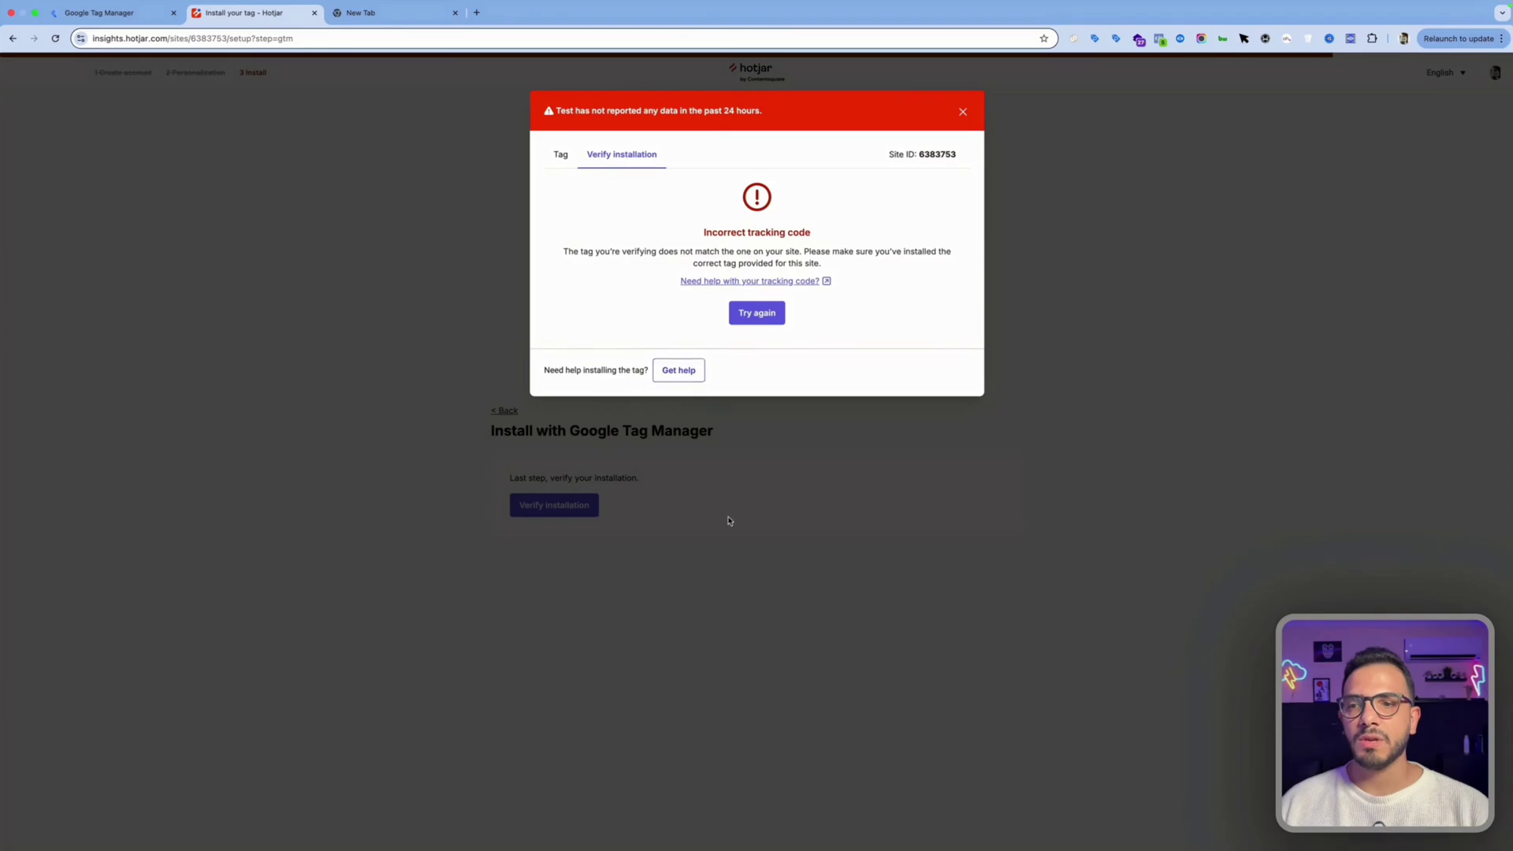
key("super+1")
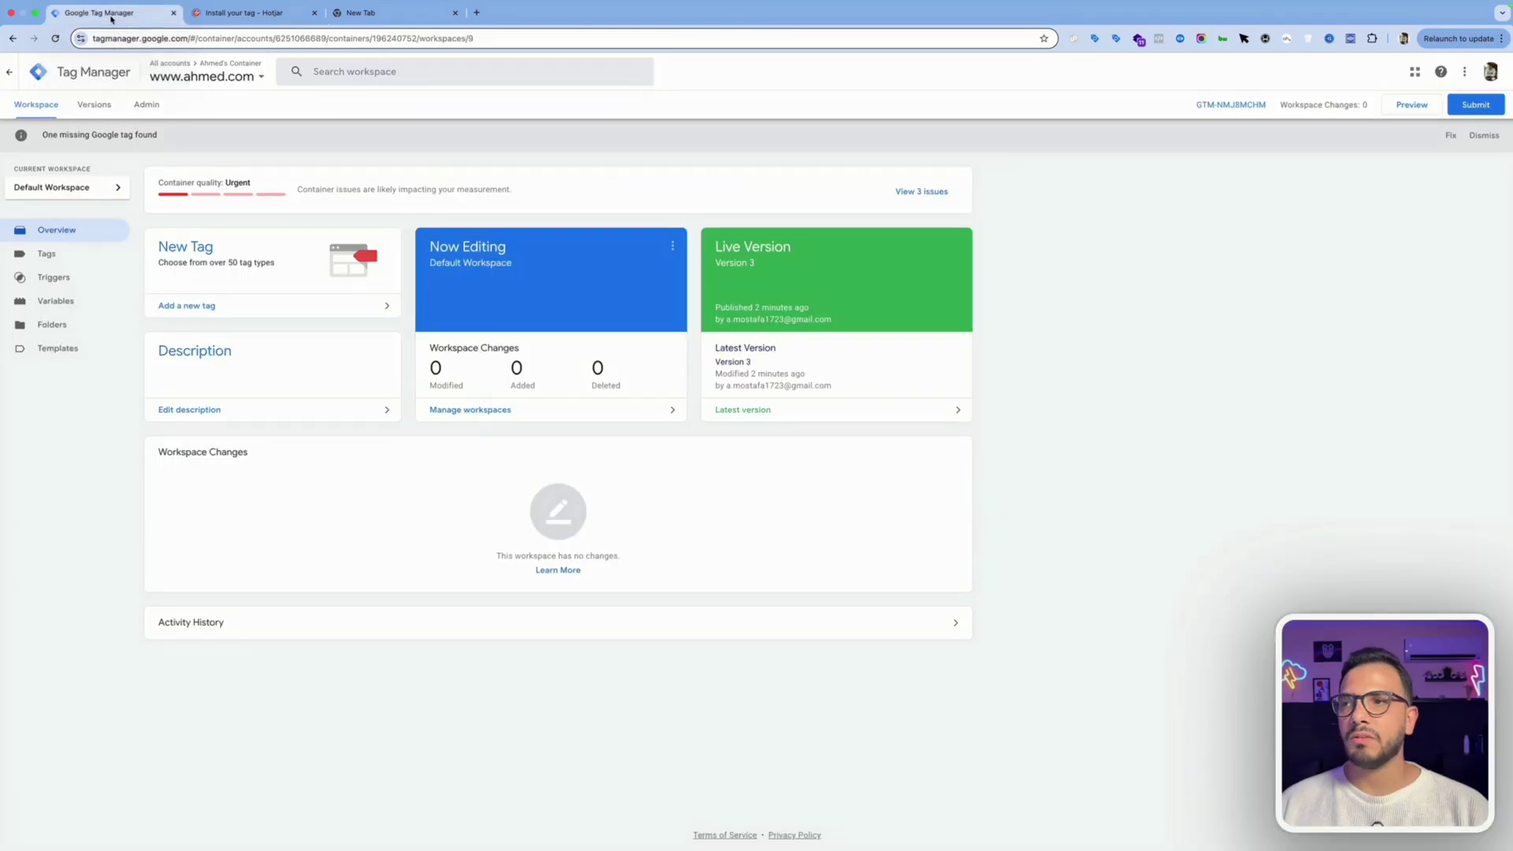
left_click(92, 260)
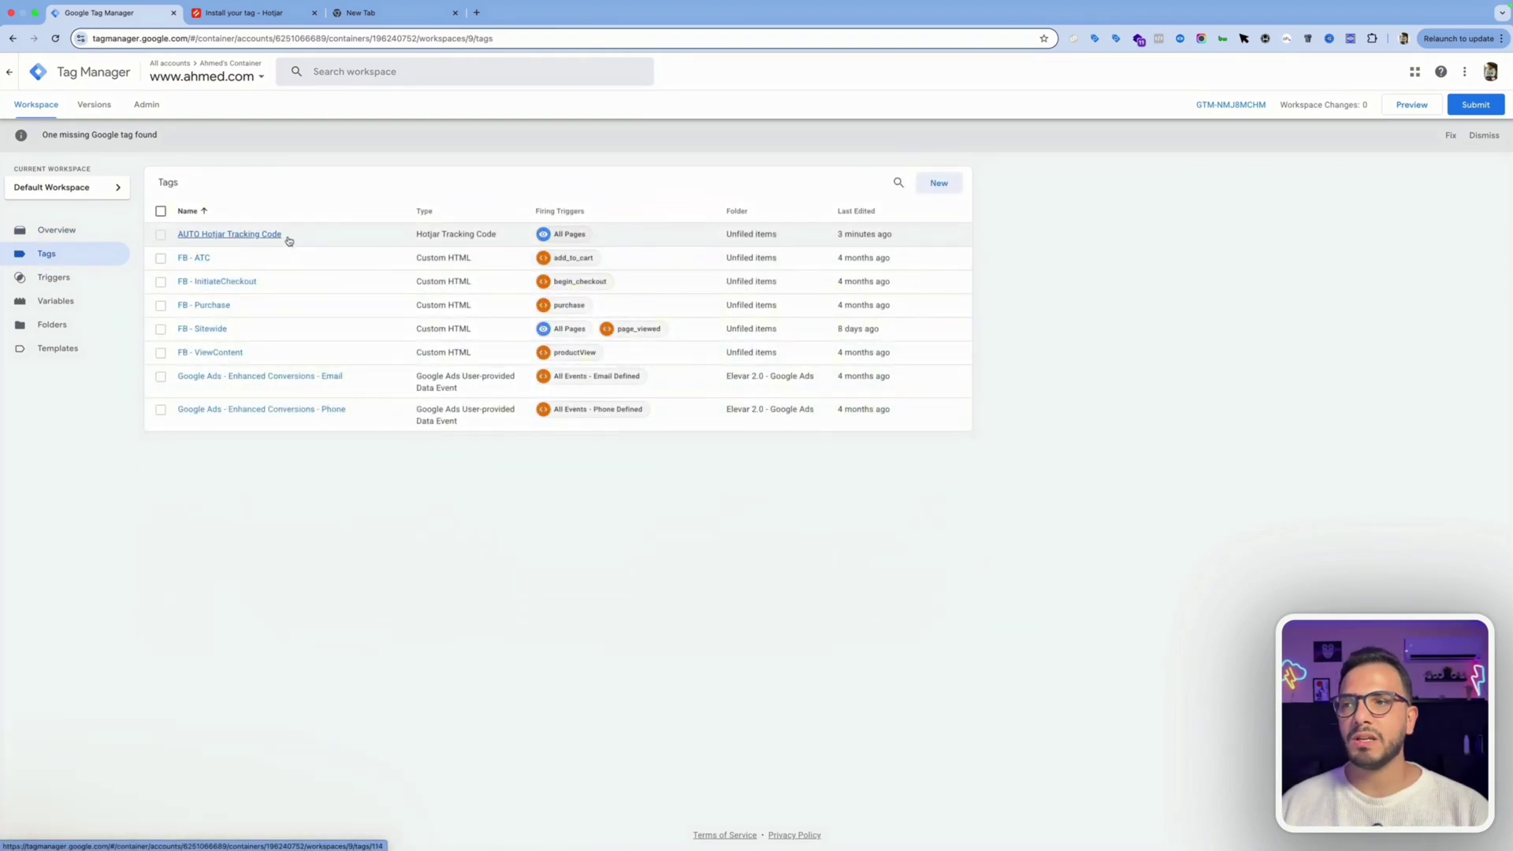
left_click(213, 240)
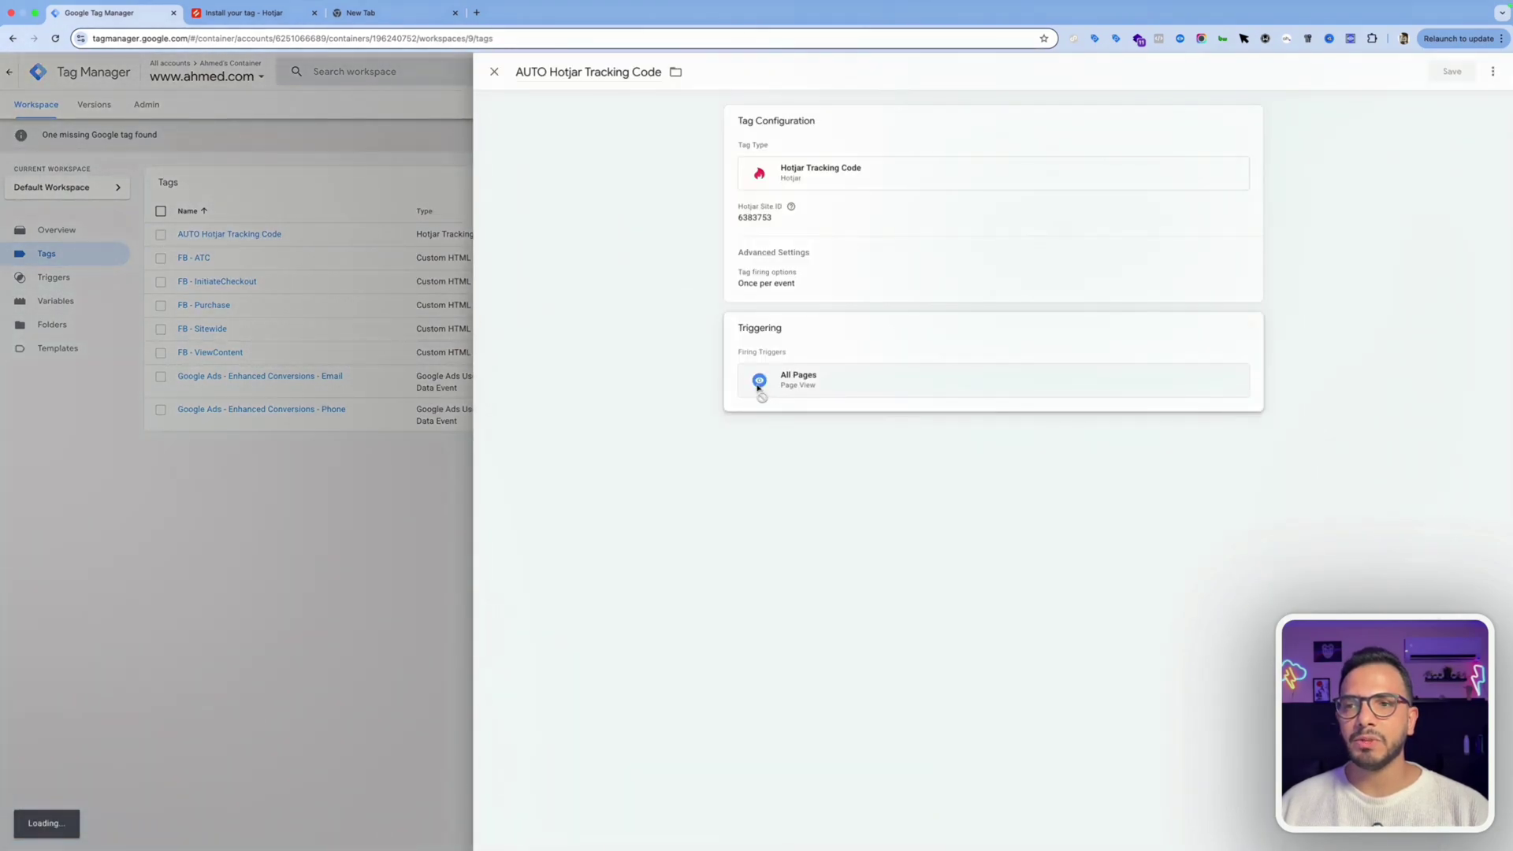
left_click(766, 284)
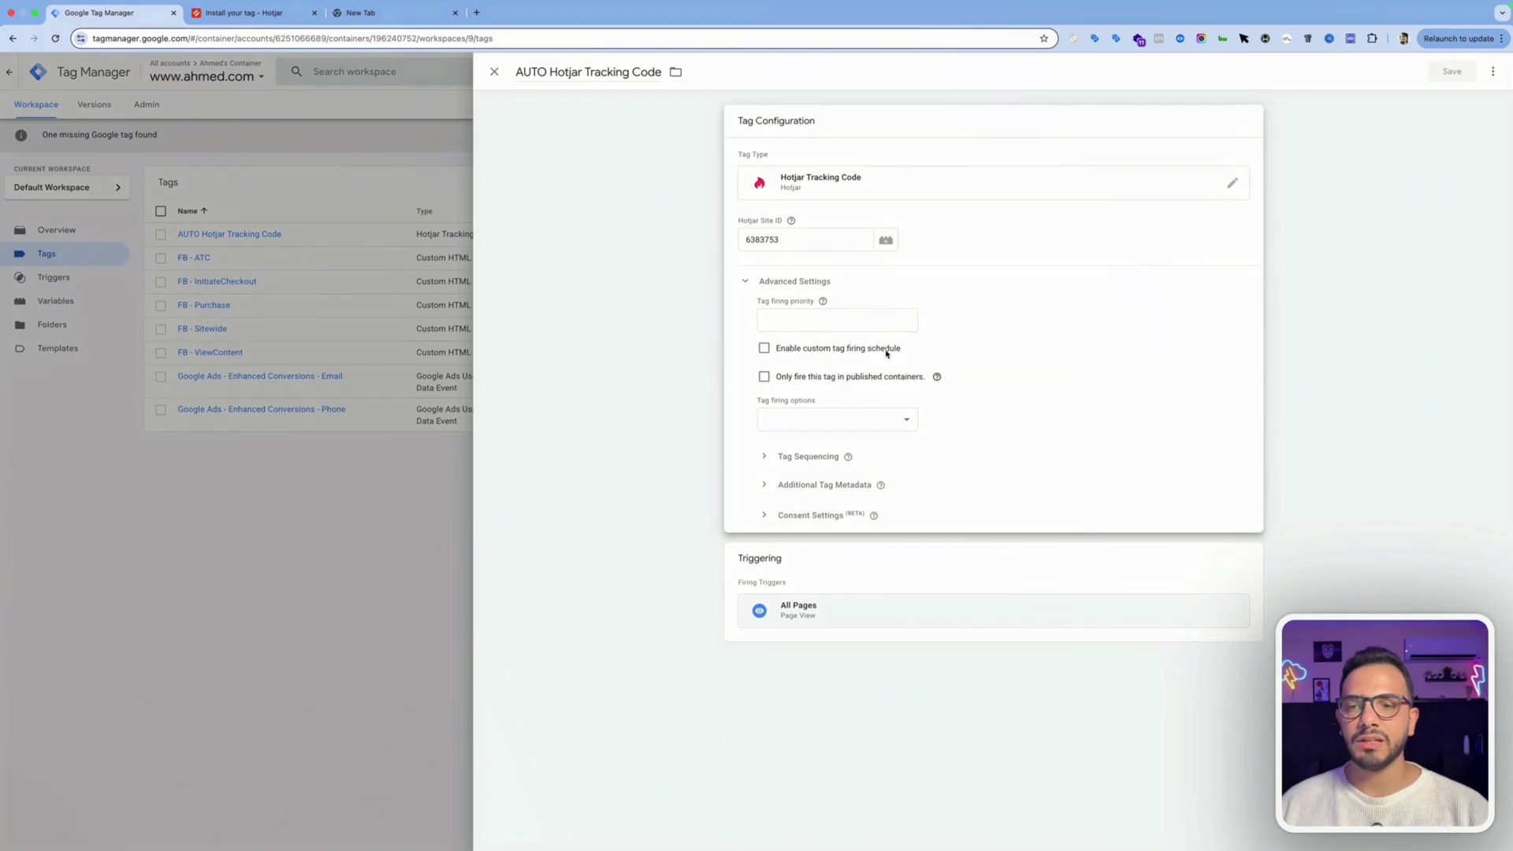
left_click(345, 139)
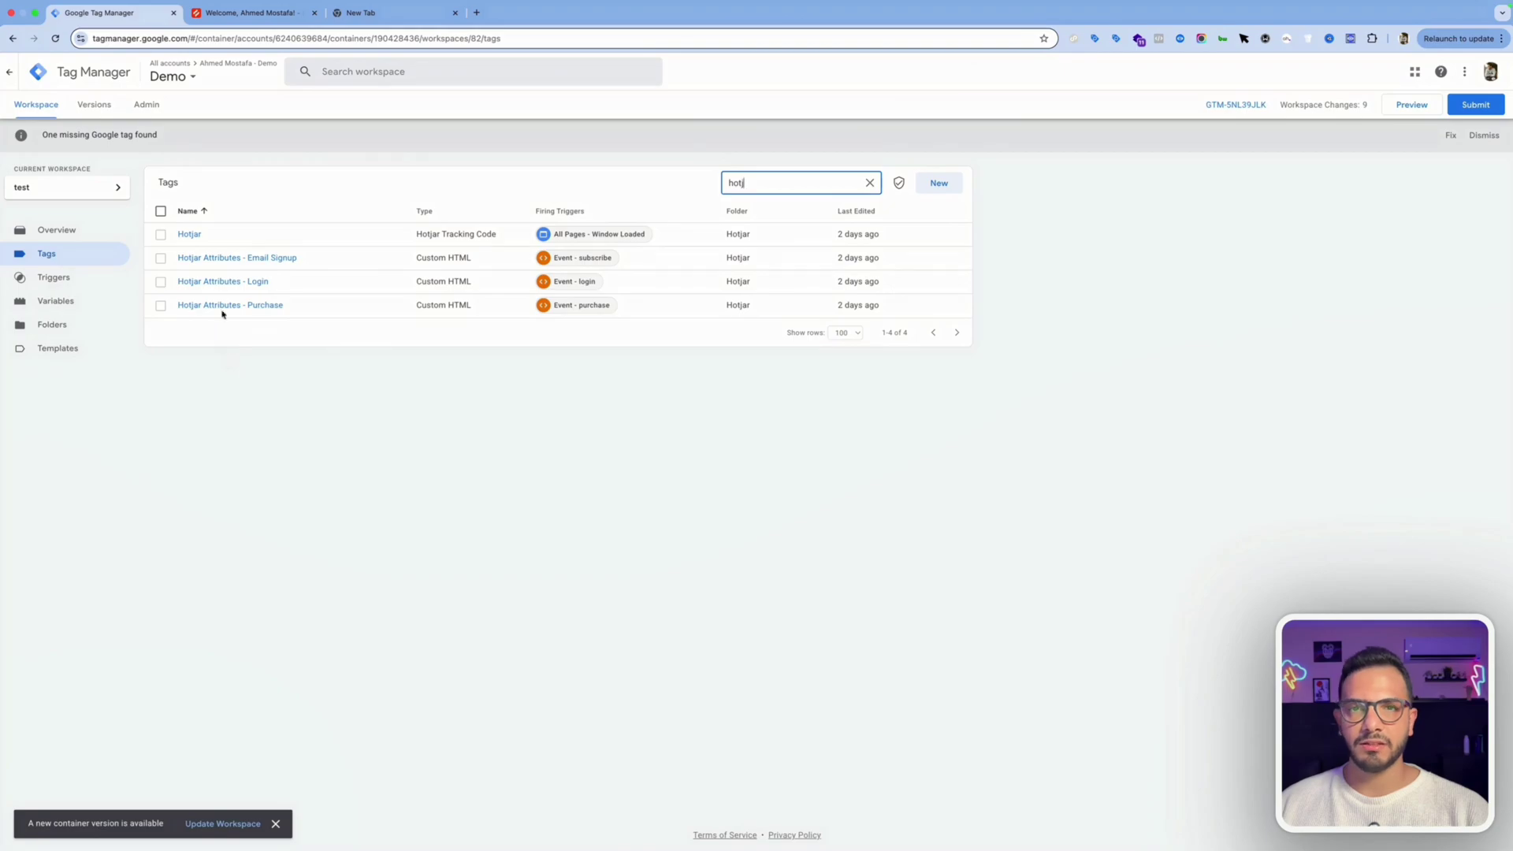
Inspect the Hotjar tag among the 'hotj'-filtered Demo container tags and close it unchanged
left_click(182, 238)
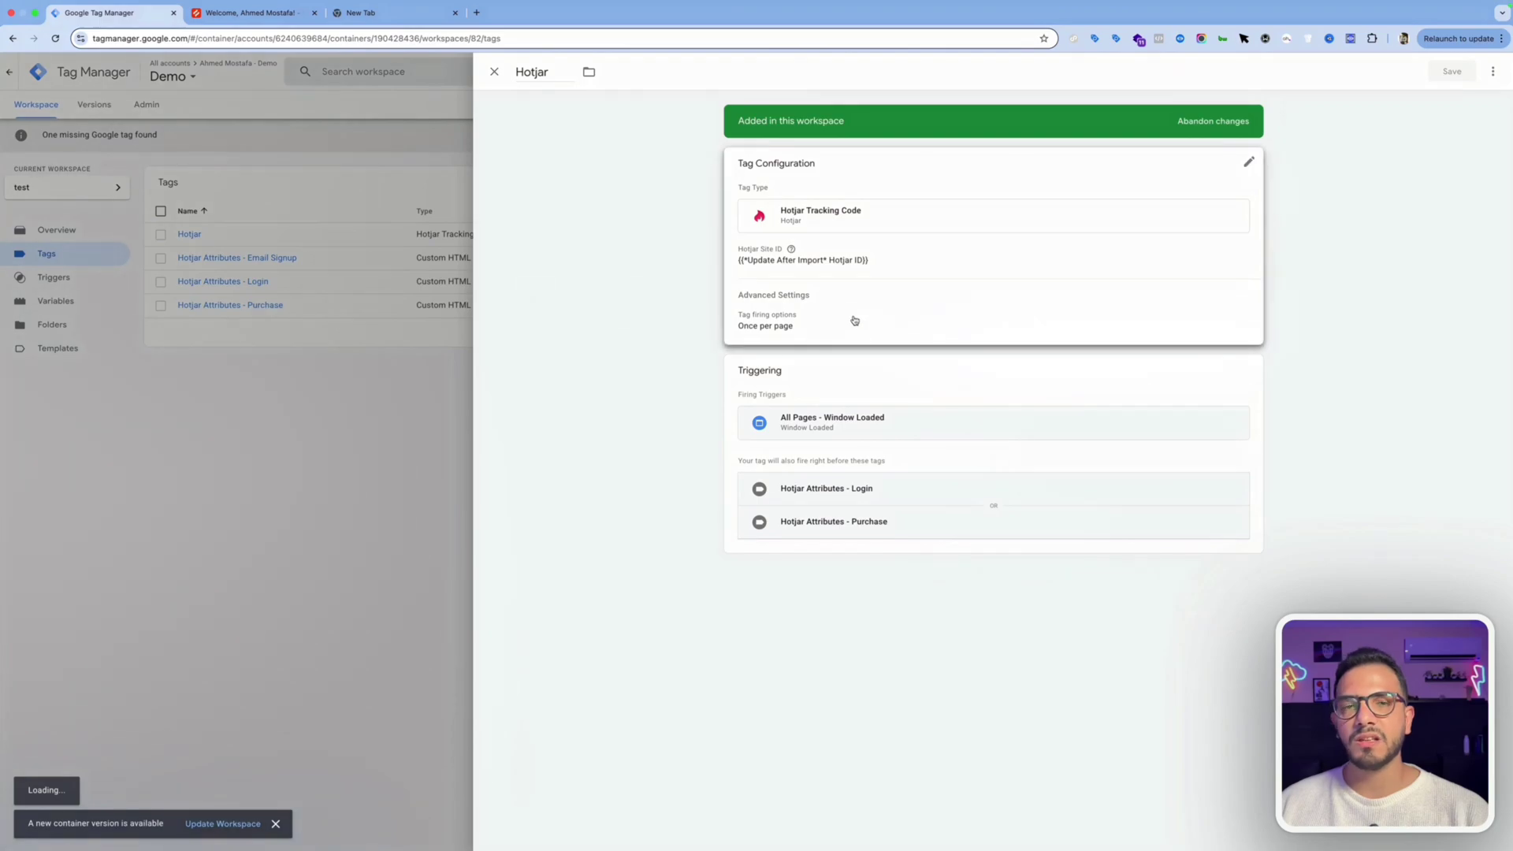
left_click(854, 320)
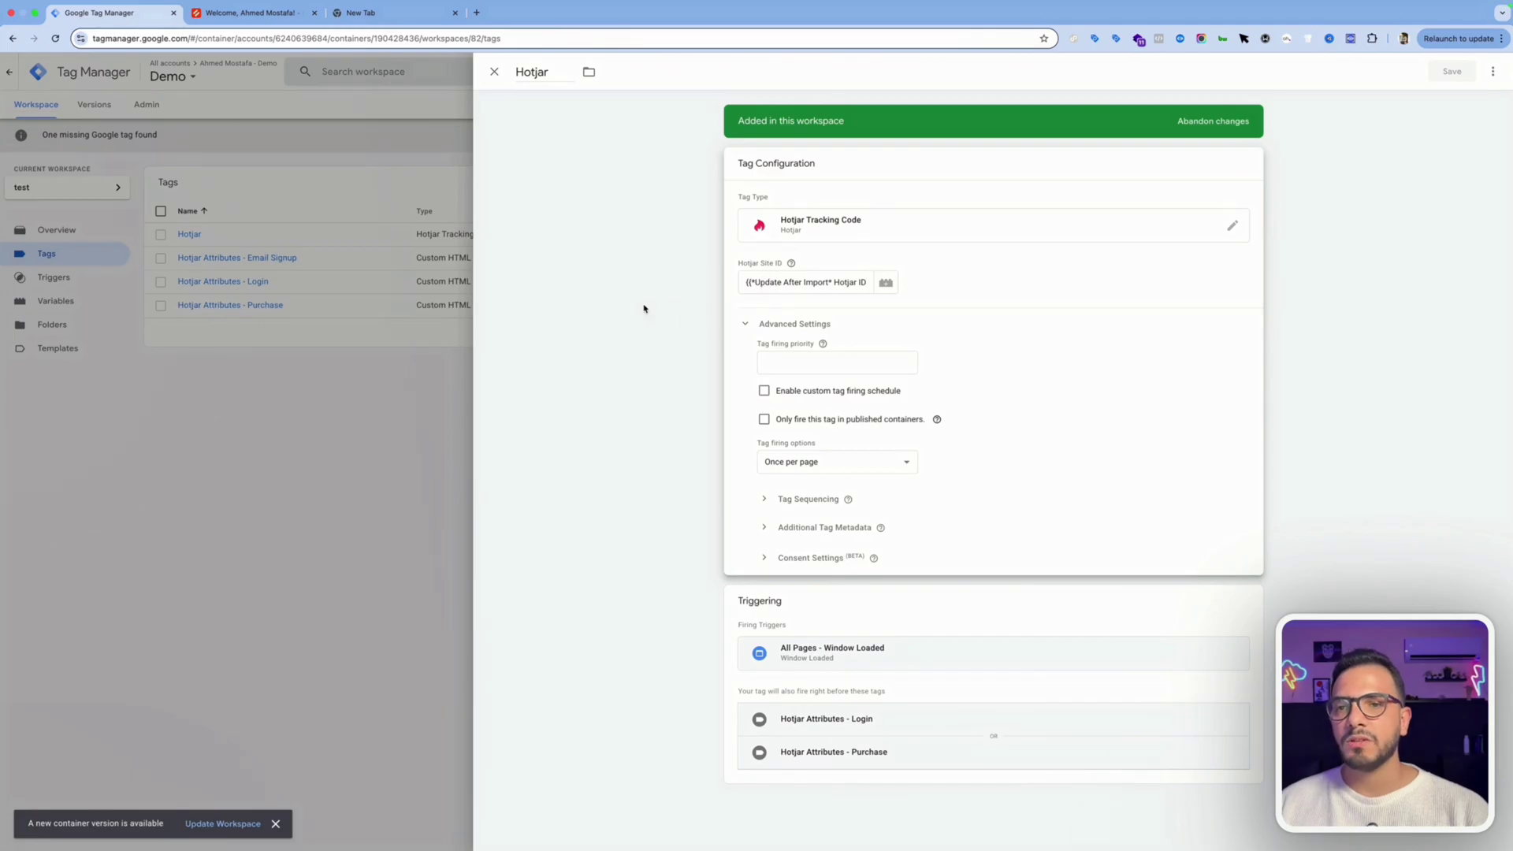
left_click(311, 307)
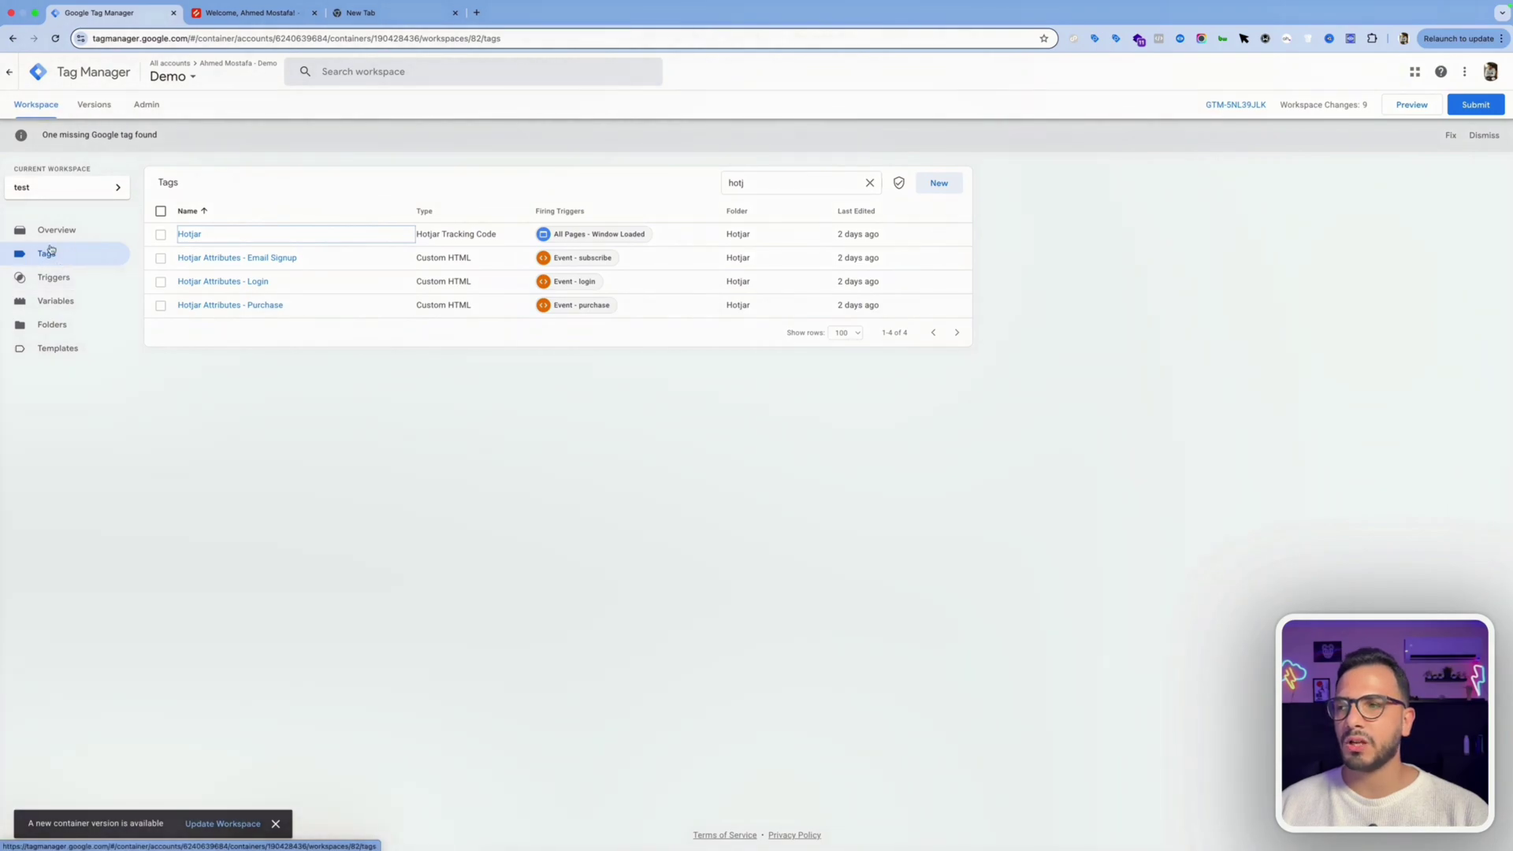
left_click(921, 189)
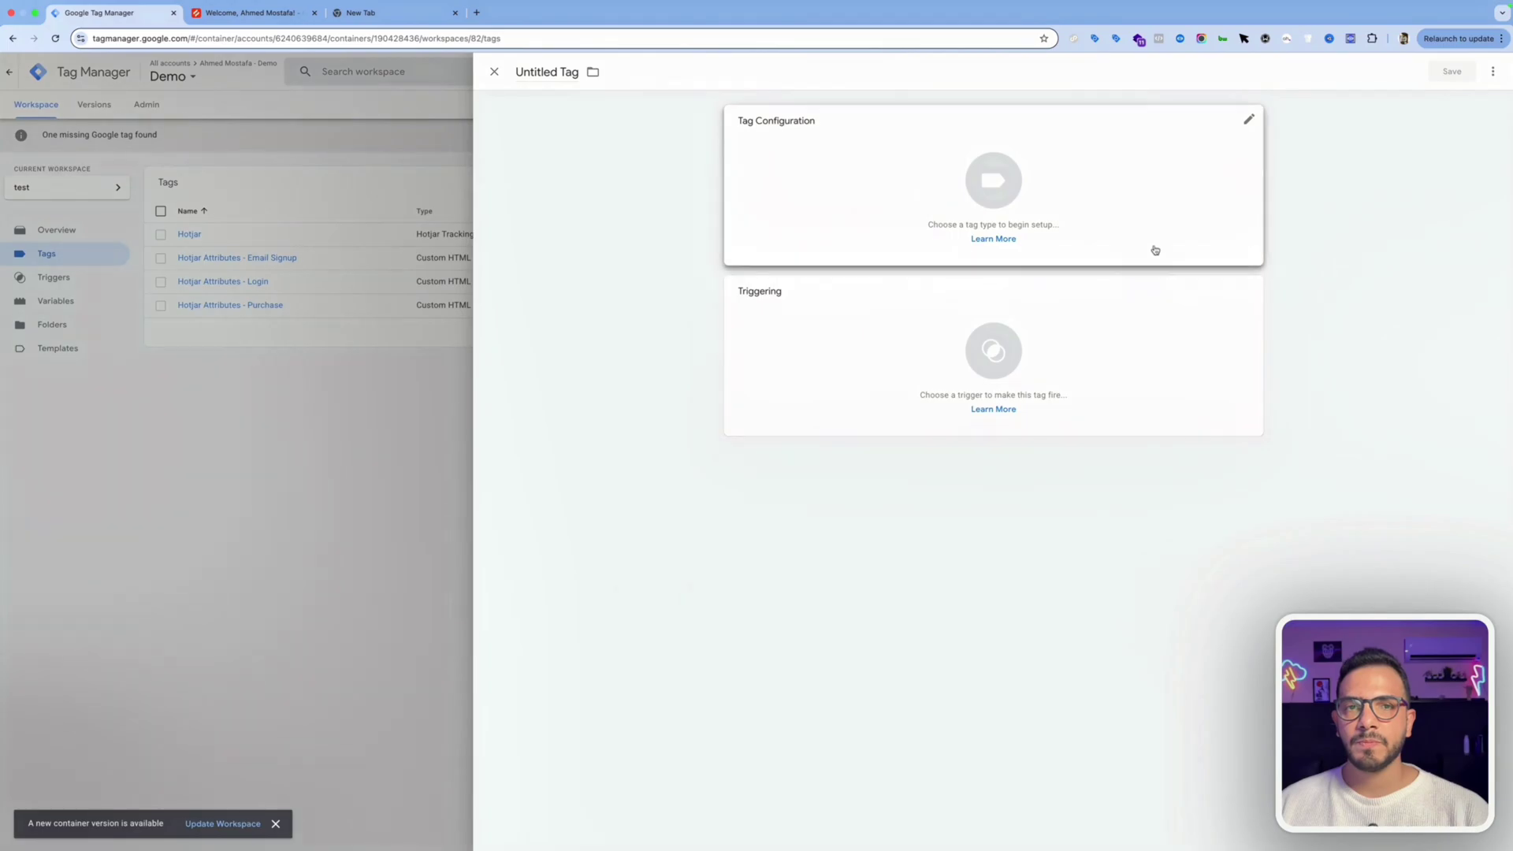
Set the new tag's type to Hotjar Tracking Code by searching 'hot'
left_click(1123, 169)
left_click(1491, 75)
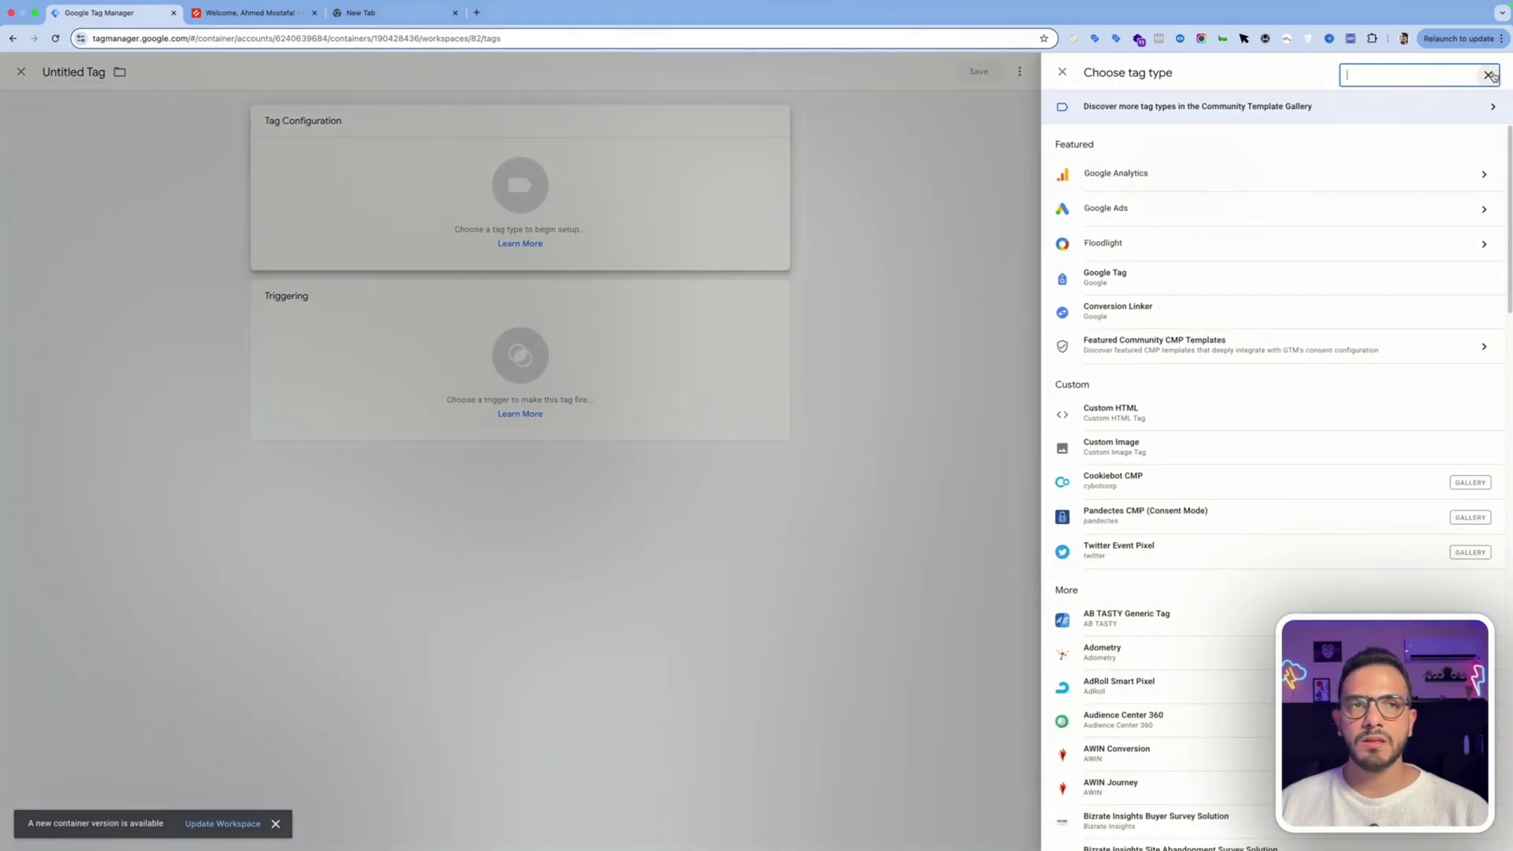
type("hot")
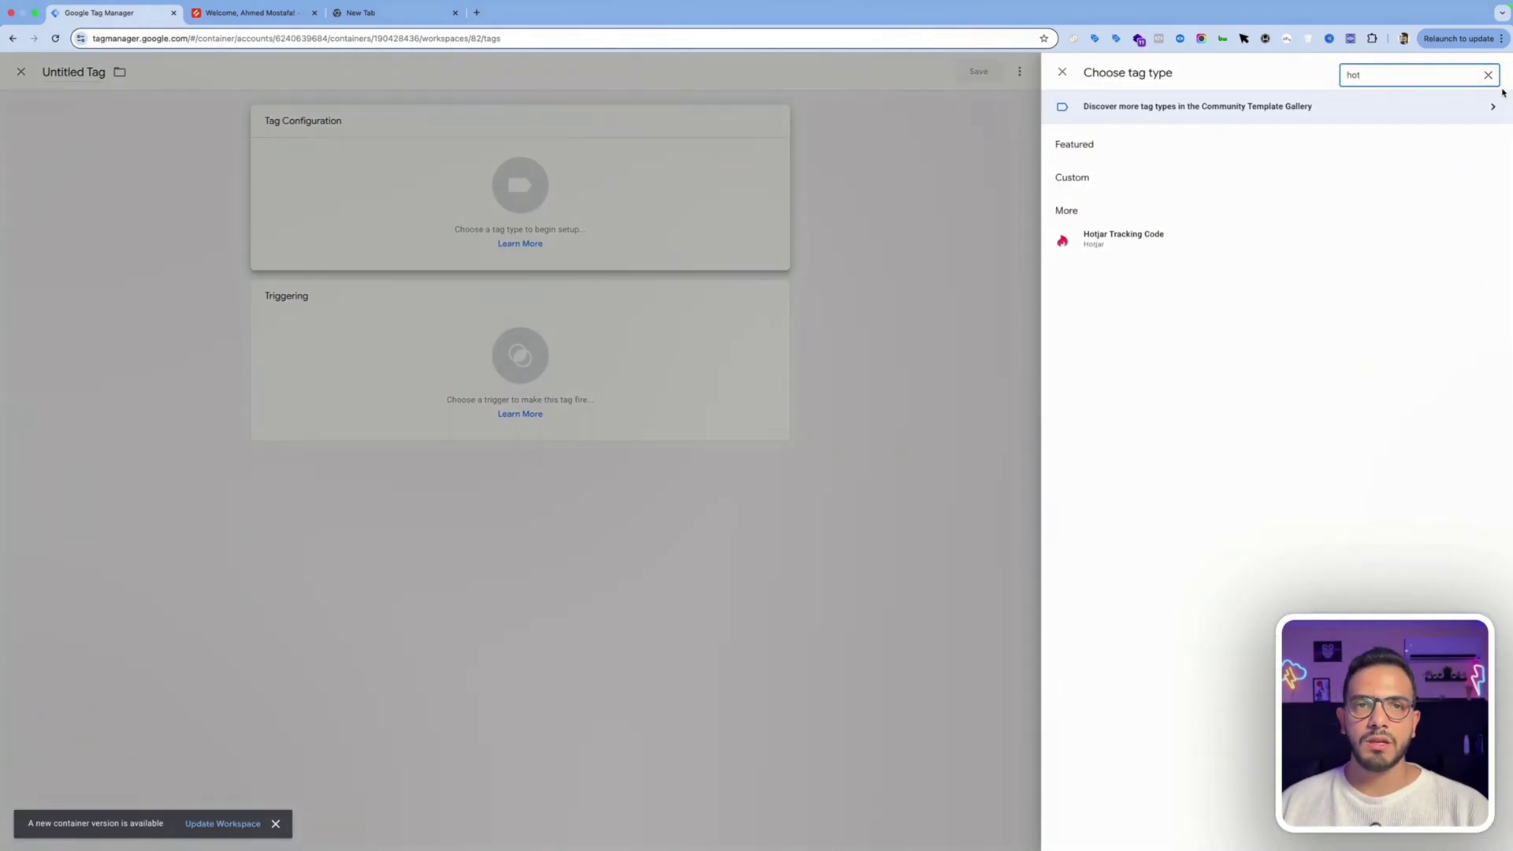
left_click(1191, 235)
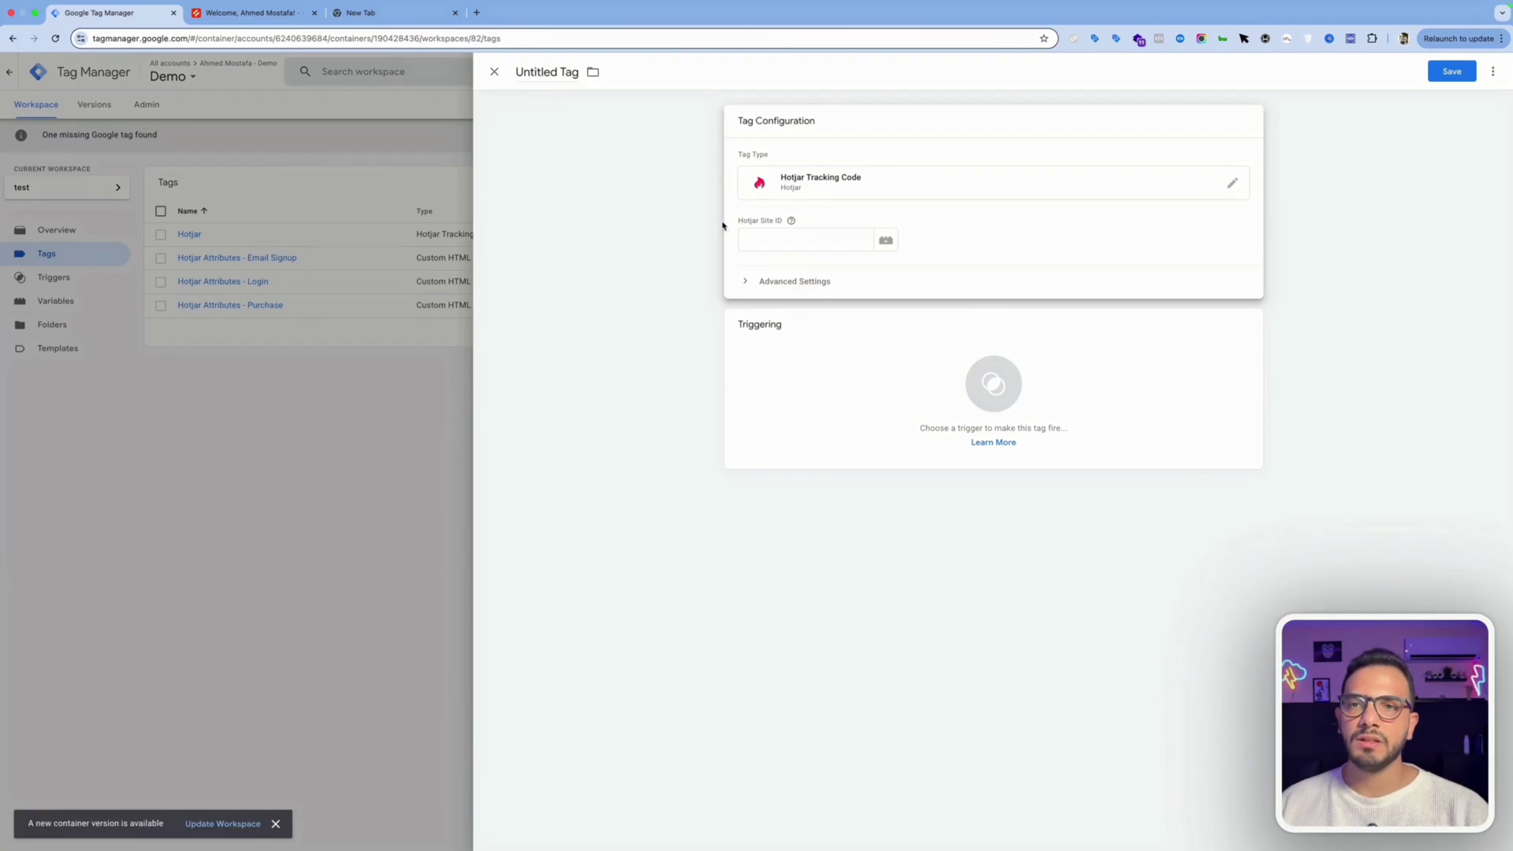
Copy the site ID 6383753 from line 5 of Hotjar's tracking code snippet
left_click(234, 14)
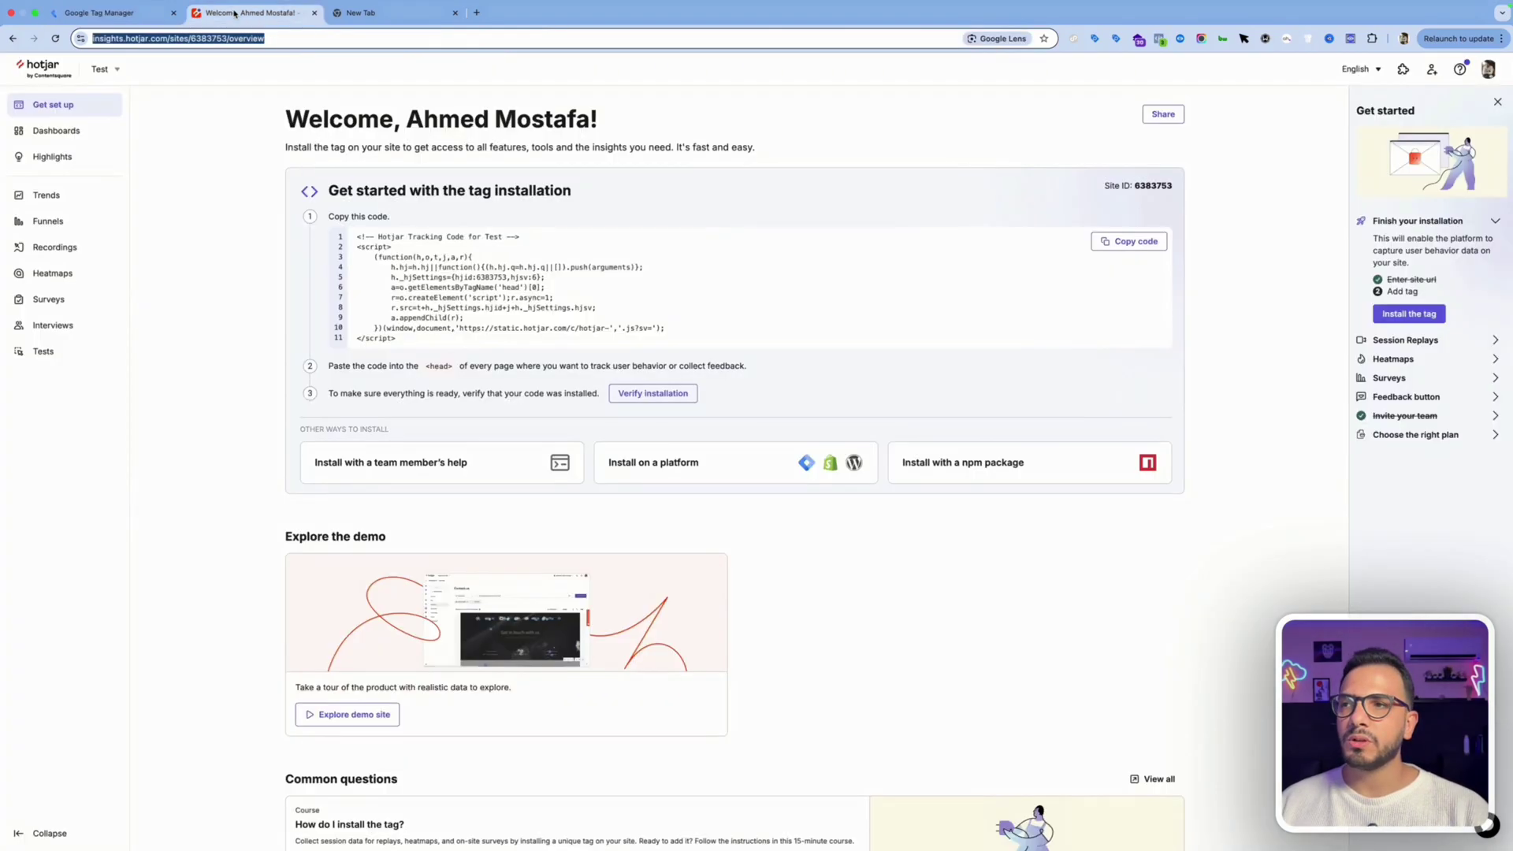
scroll(534, 344, "down", 1)
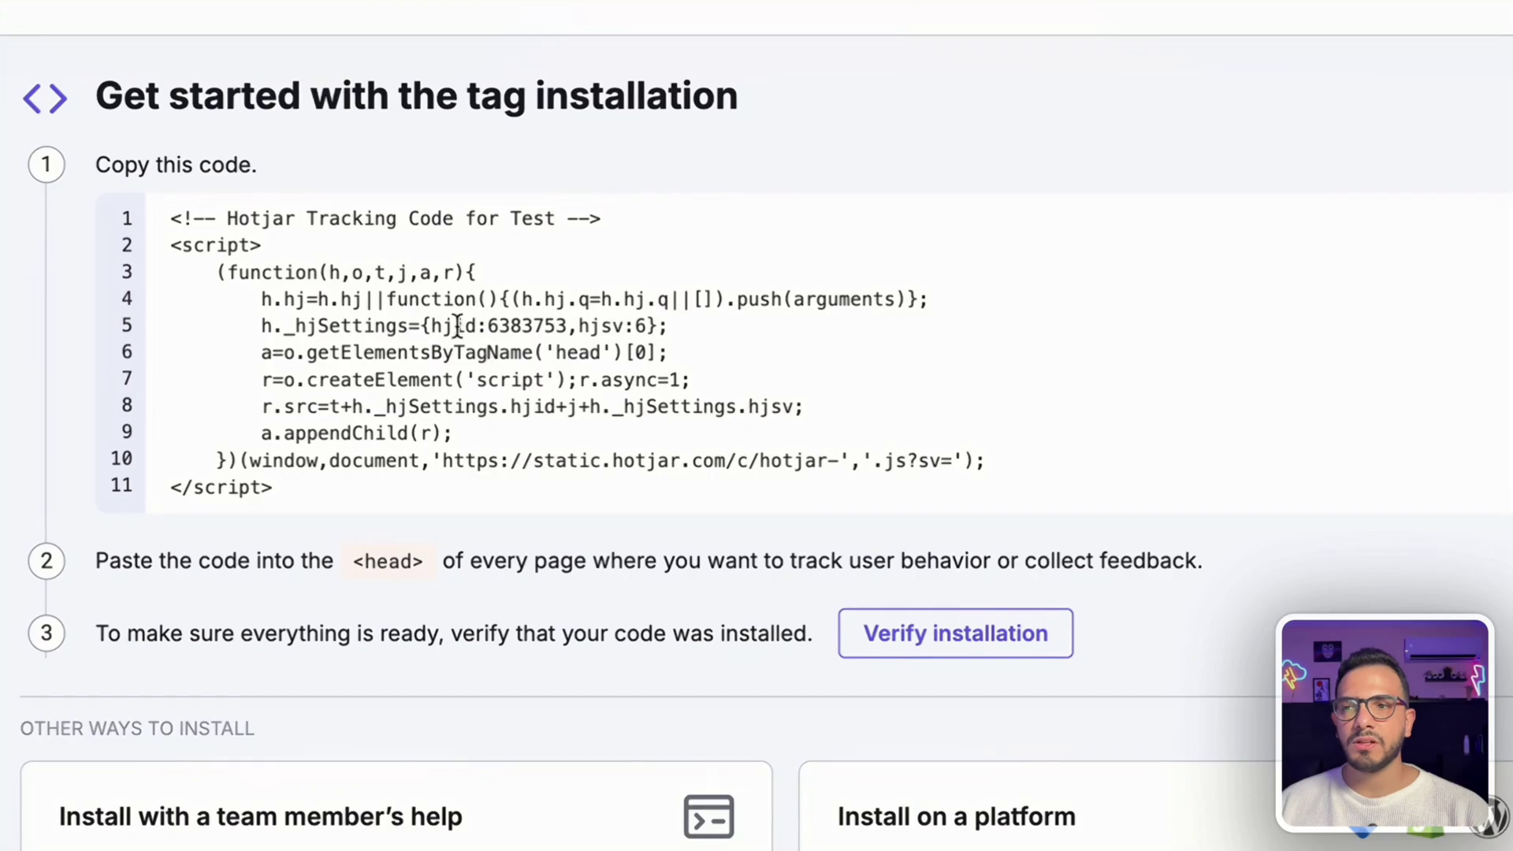
double_click(515, 326)
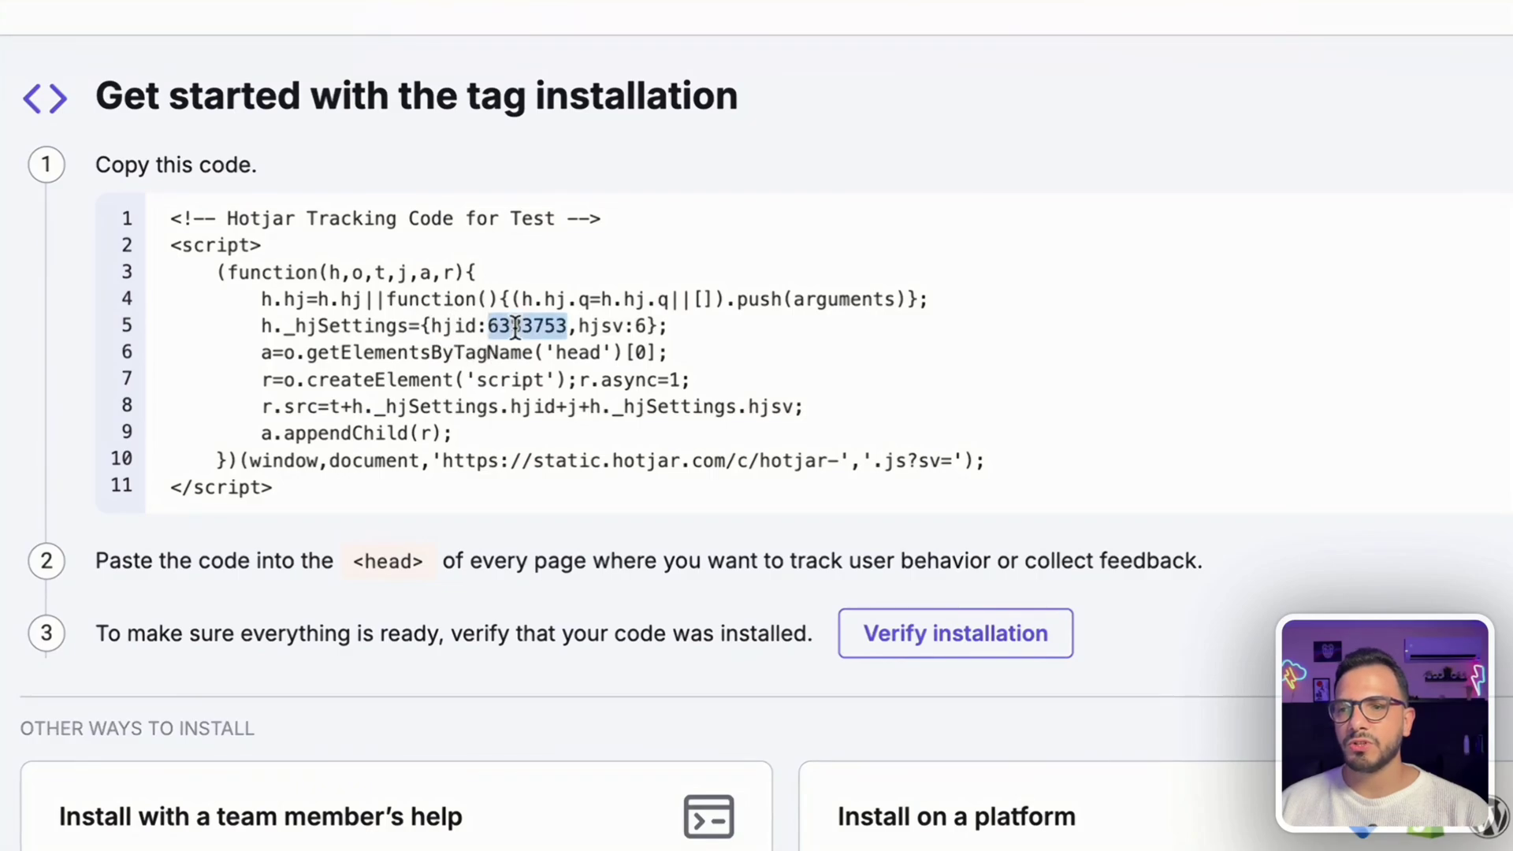
right_click(516, 326)
left_click(560, 395)
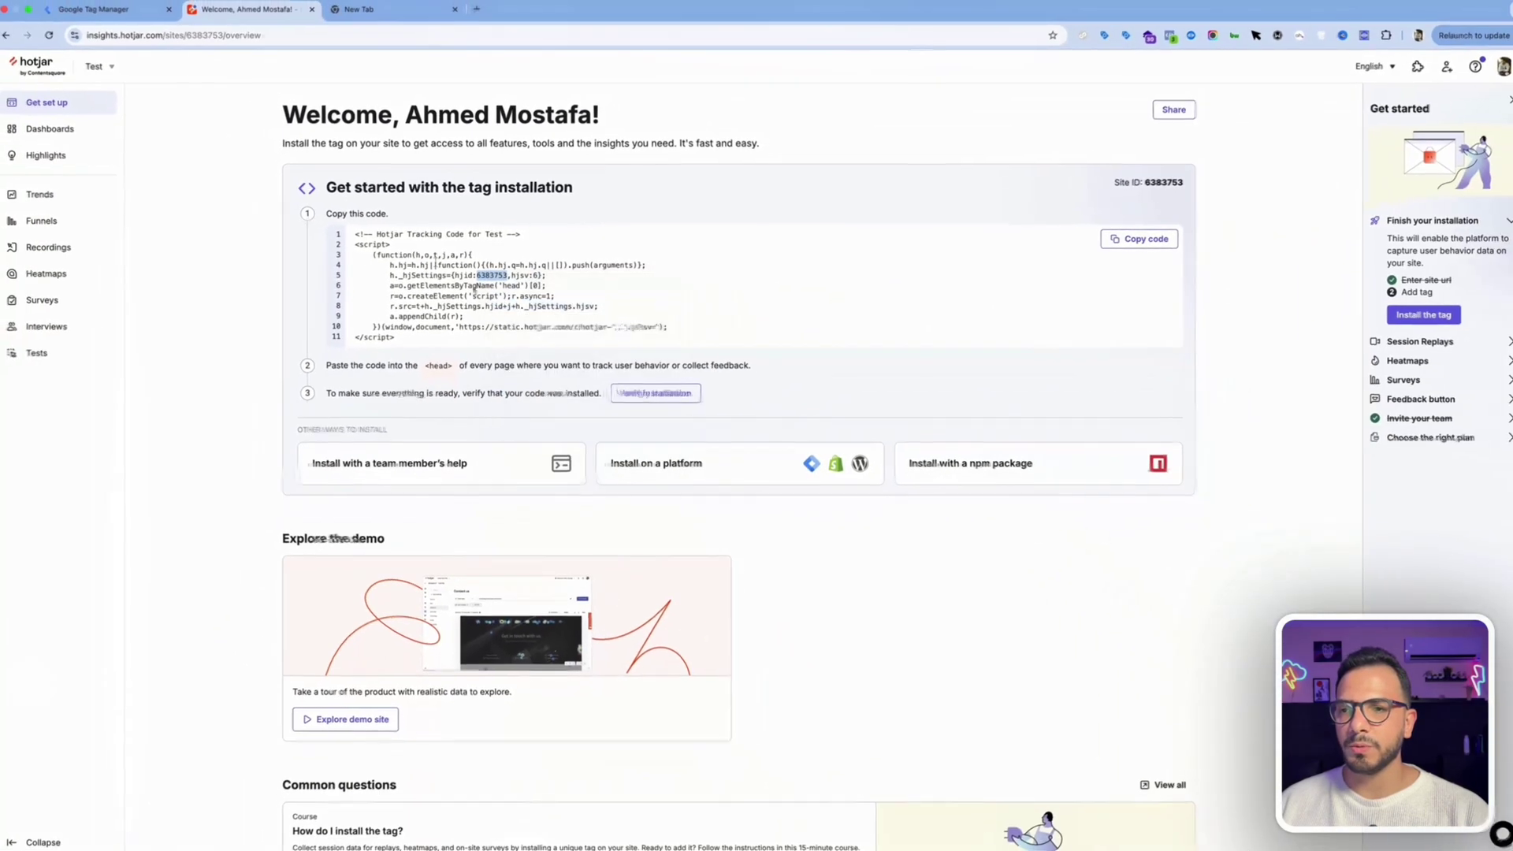
left_click(107, 14)
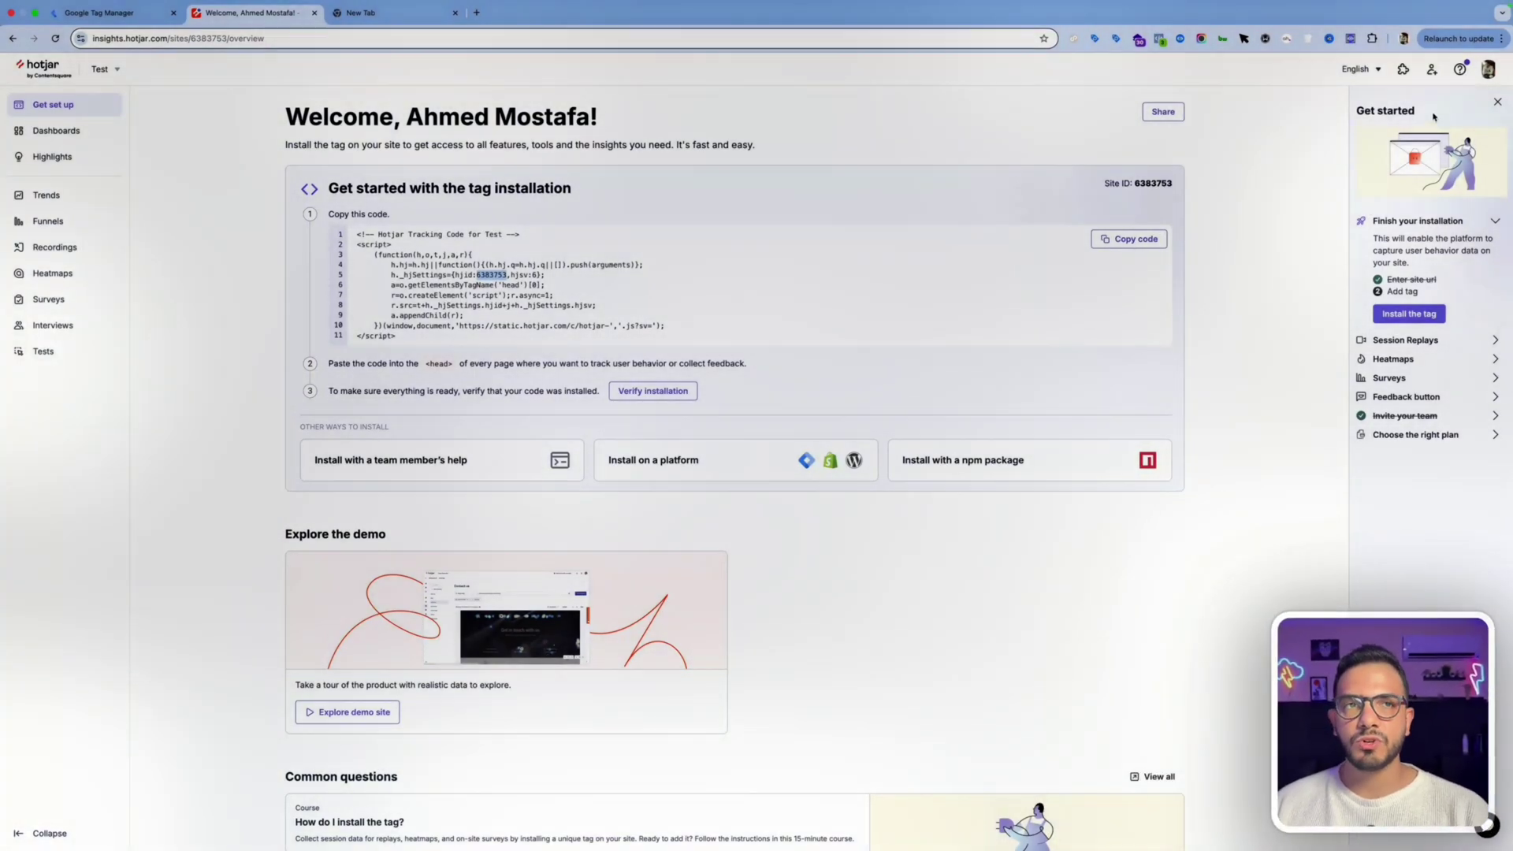
left_click(1401, 71)
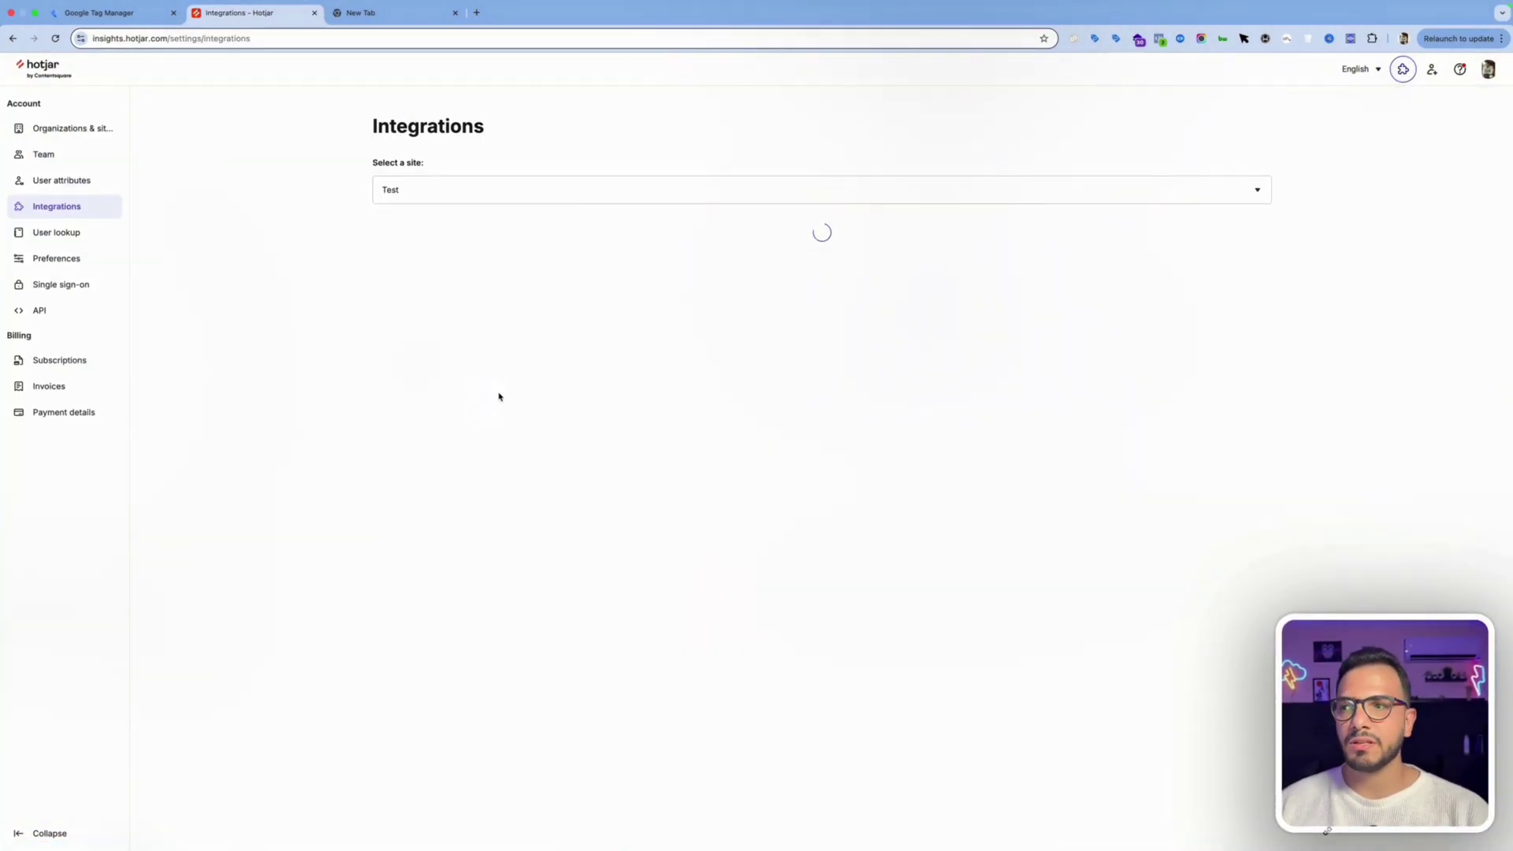
Select the Shopify store site under User attributes and review the snippet's your_user_id placeholder
left_click(47, 187)
left_click(639, 252)
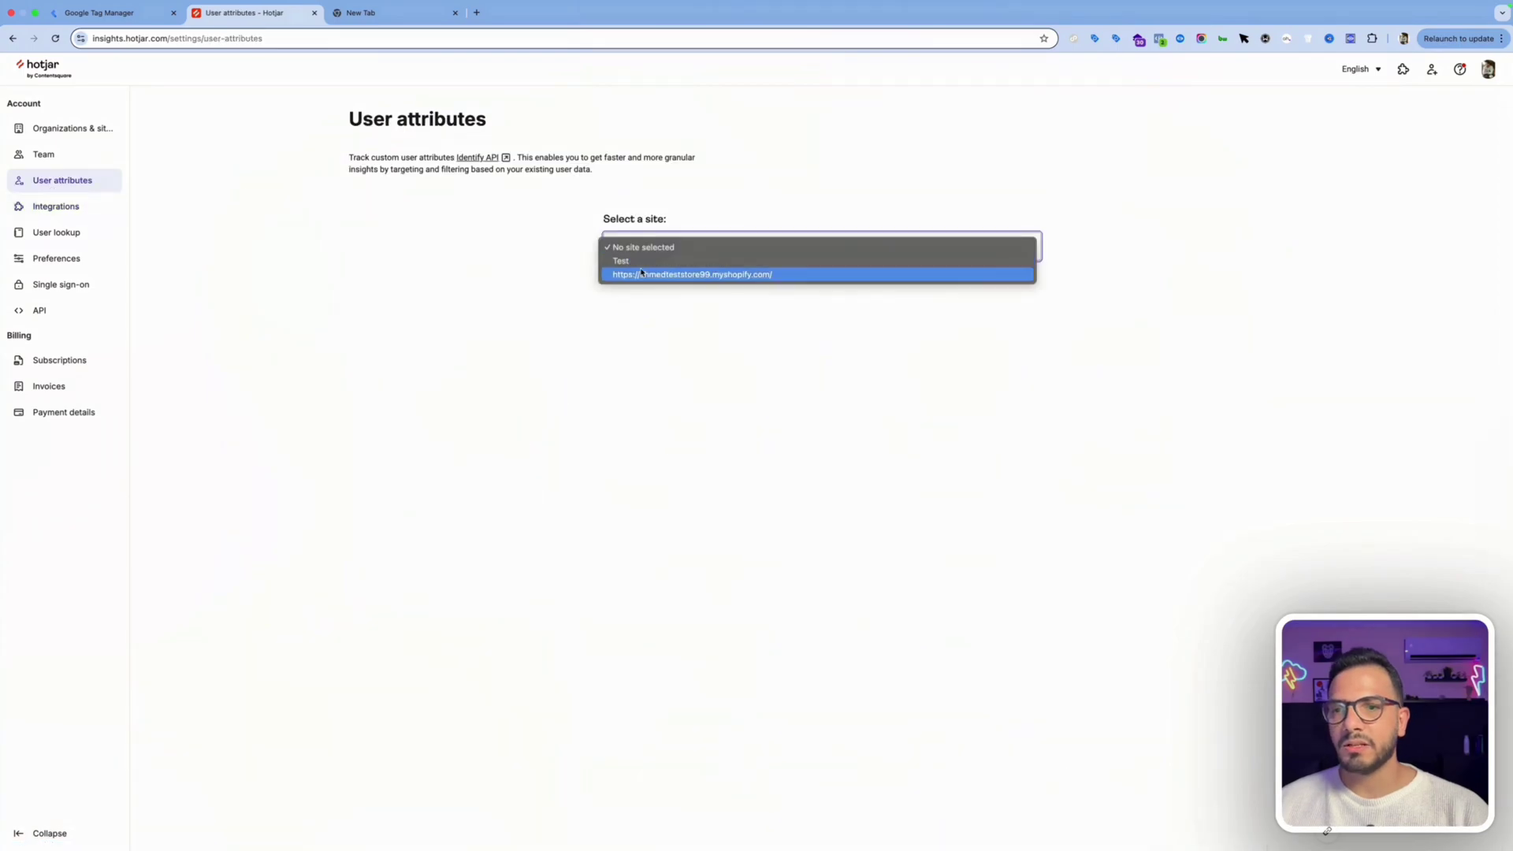
left_click(625, 274)
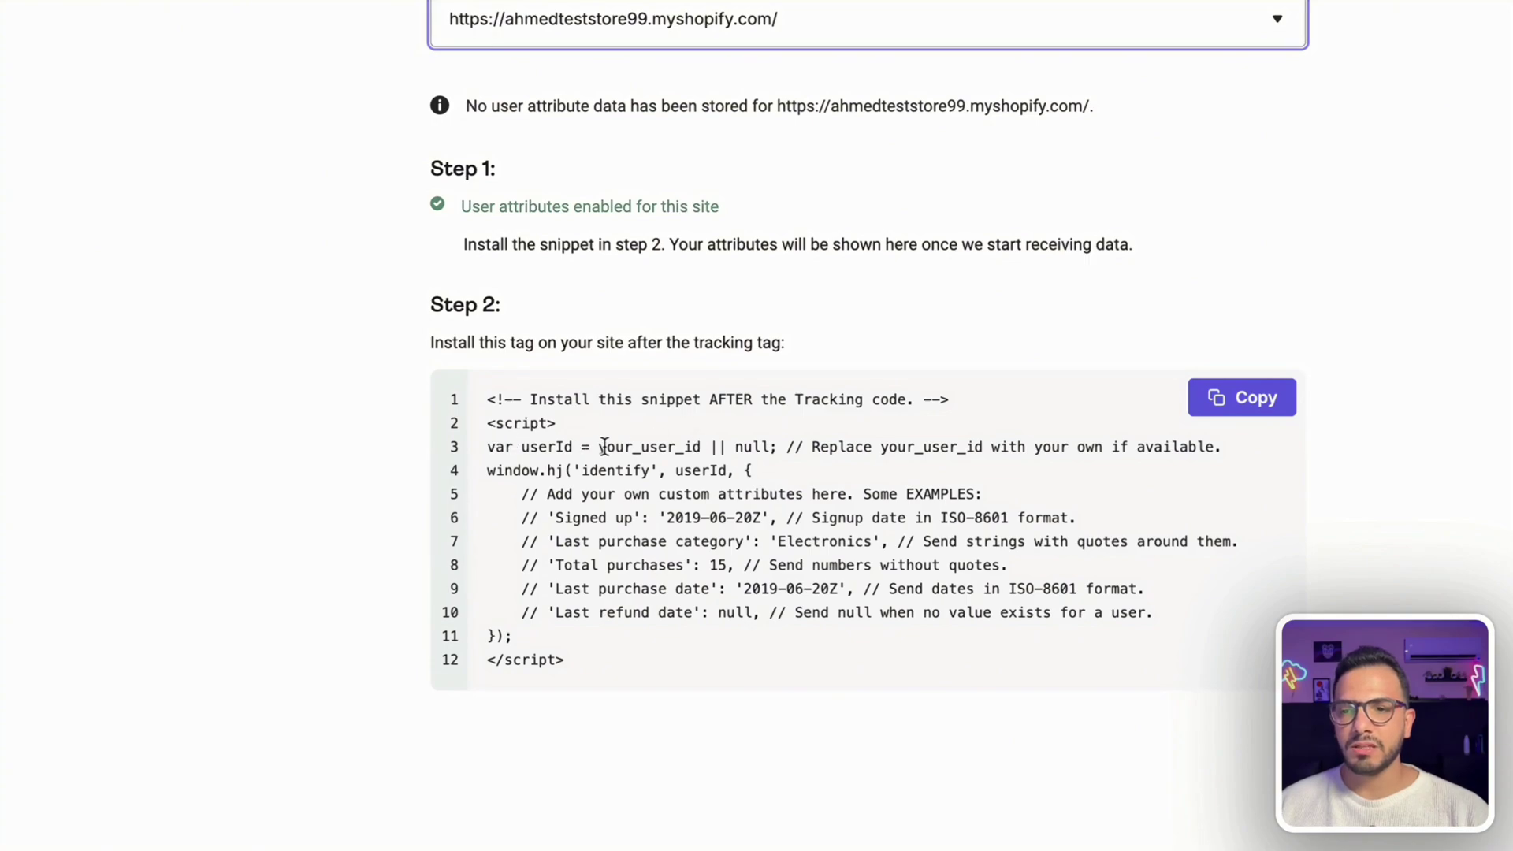
left_click_drag(595, 448, 697, 454)
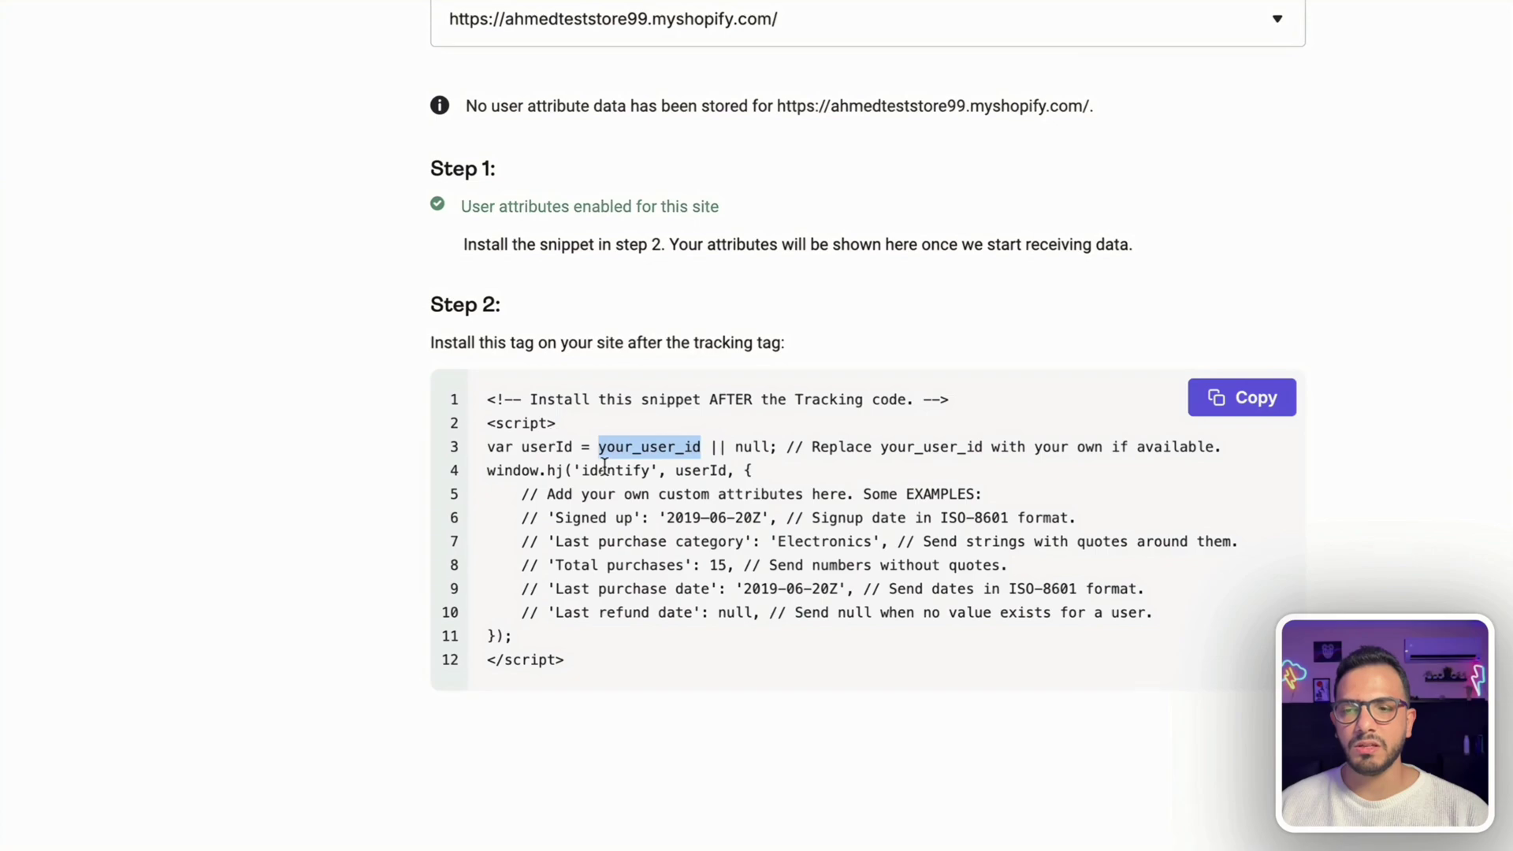
left_click(539, 490)
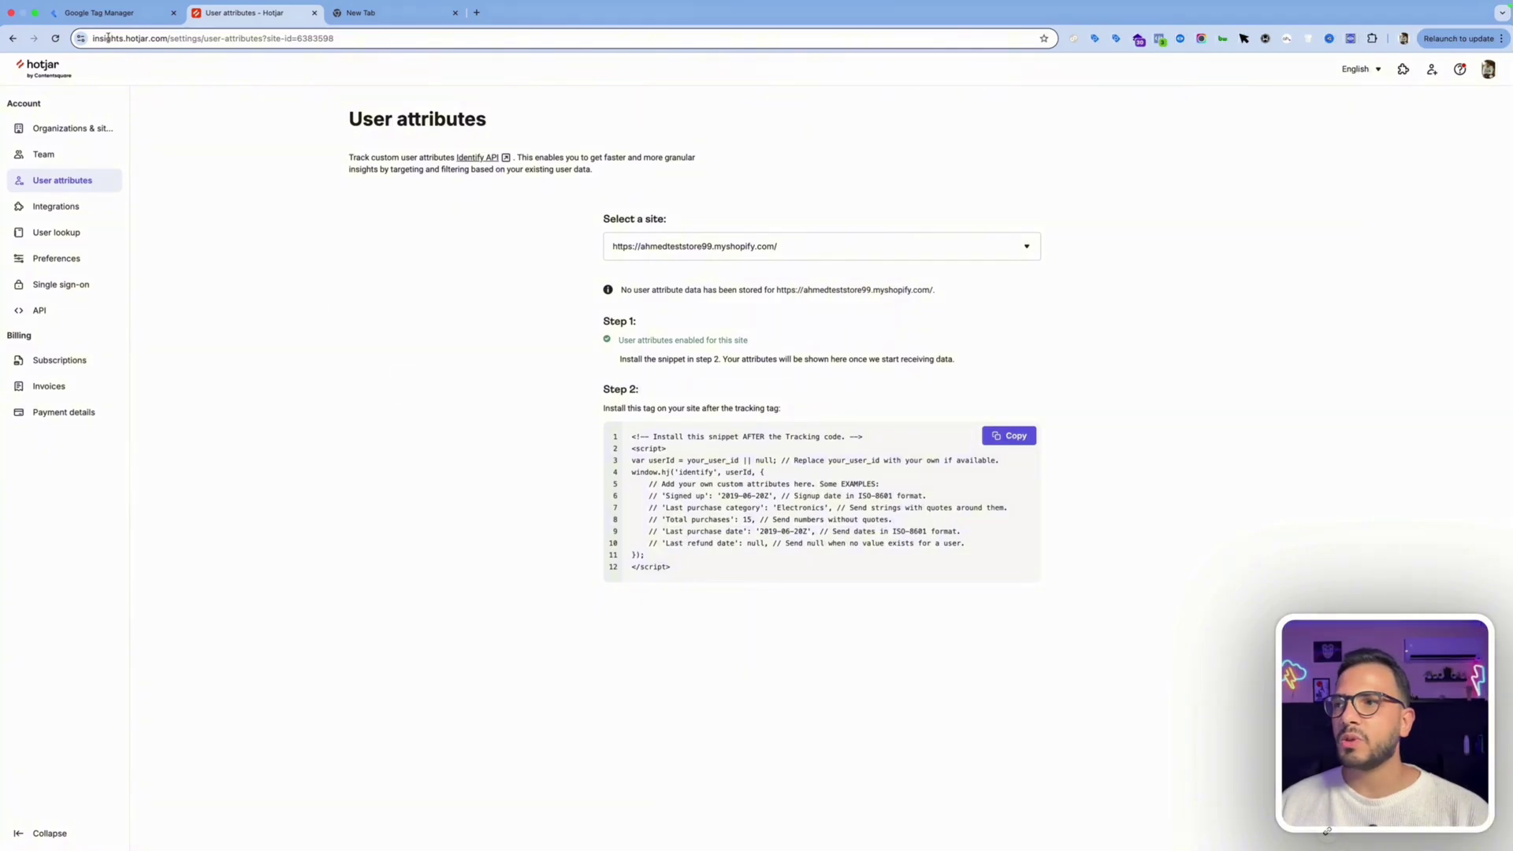
left_click(99, 12)
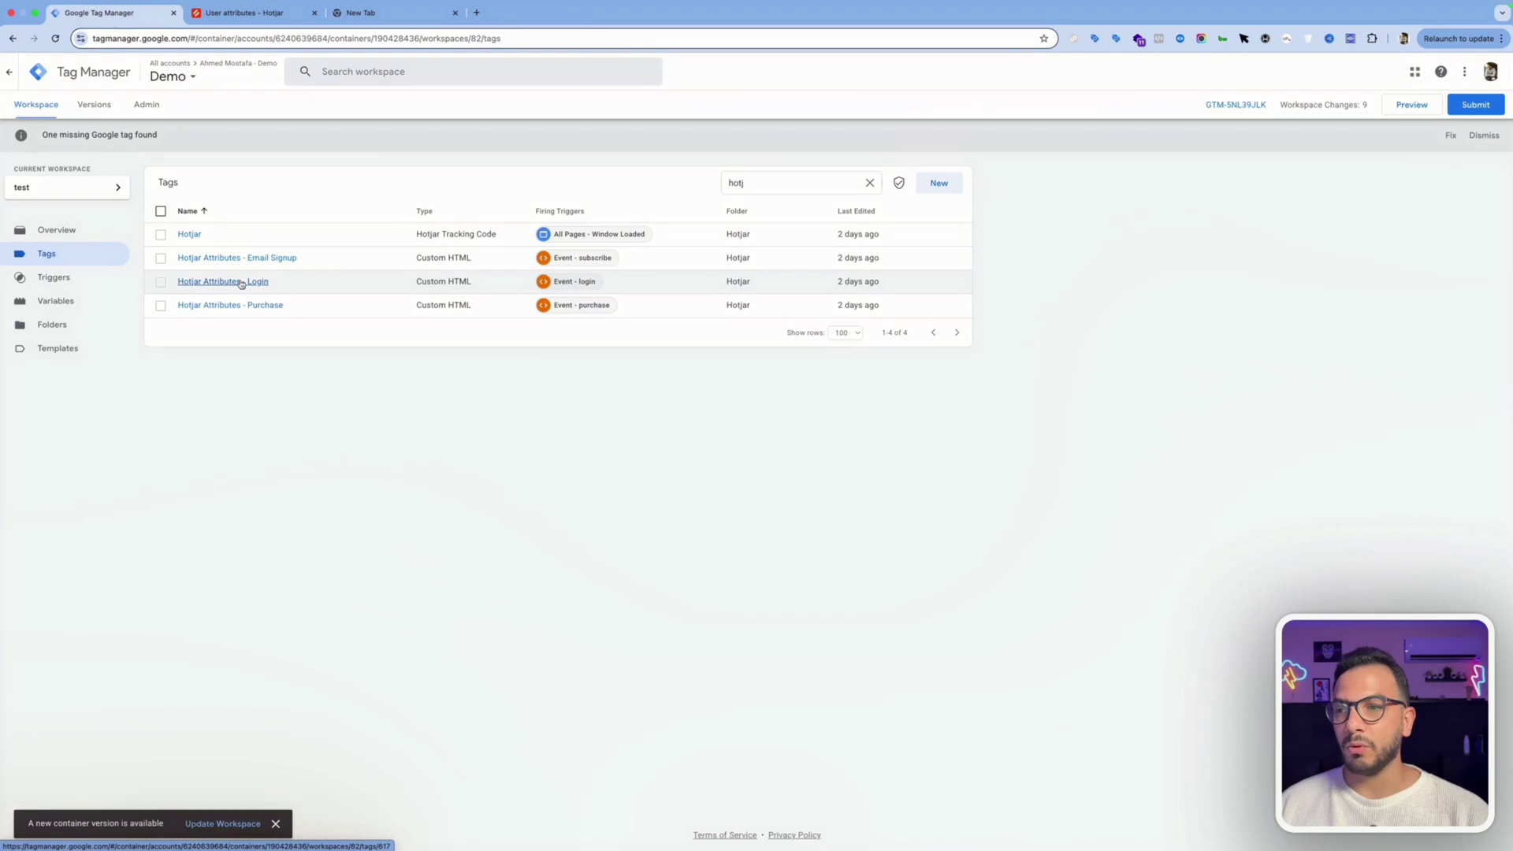
Review the Purchase tag's identify call, including the Total purchases attribute and its data layer variable, then close it
left_click(260, 305)
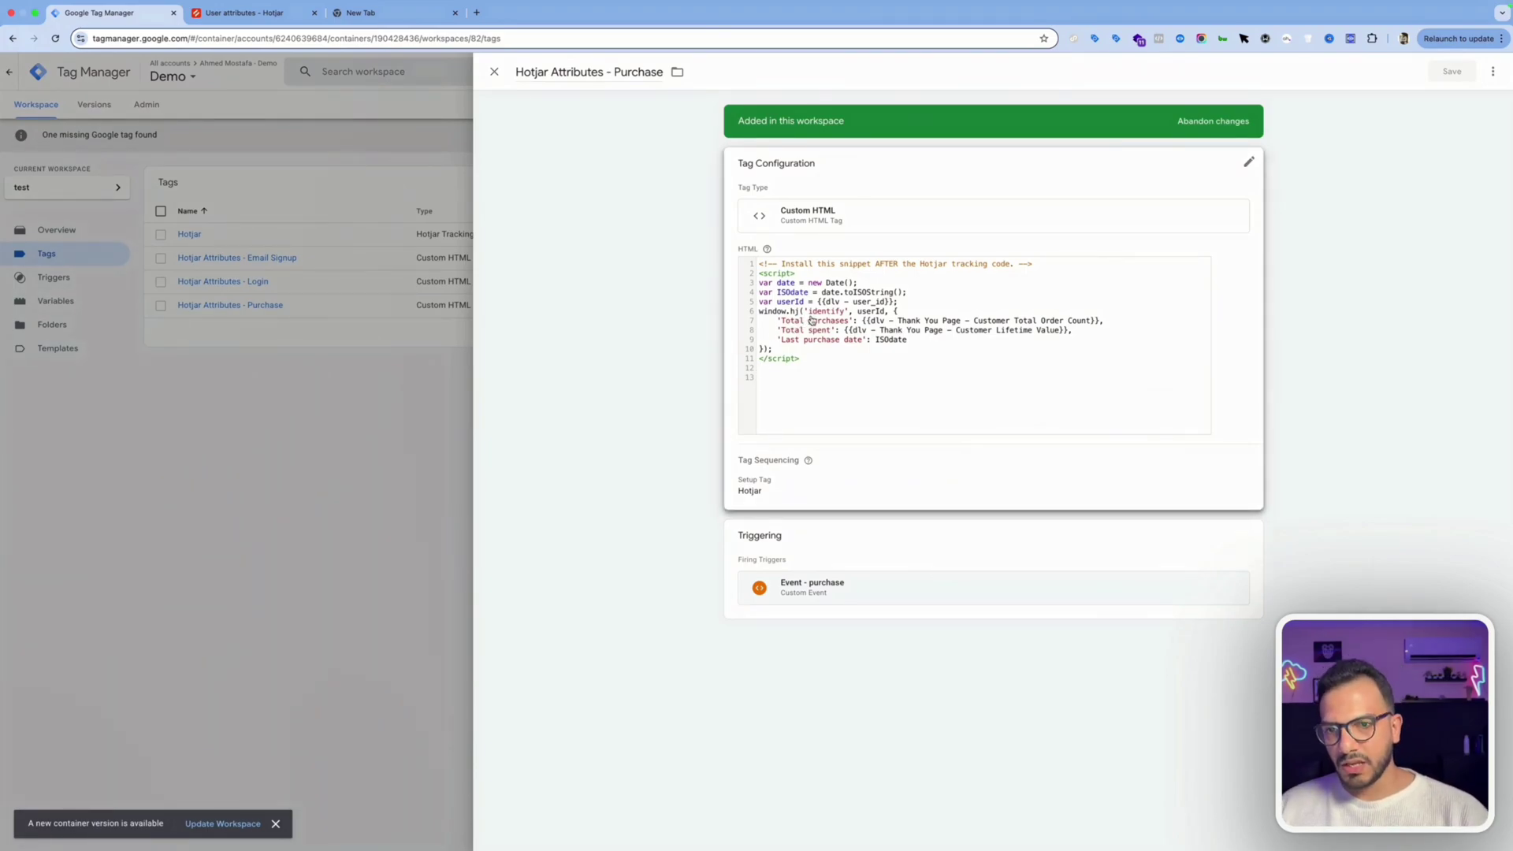
left_click(806, 322)
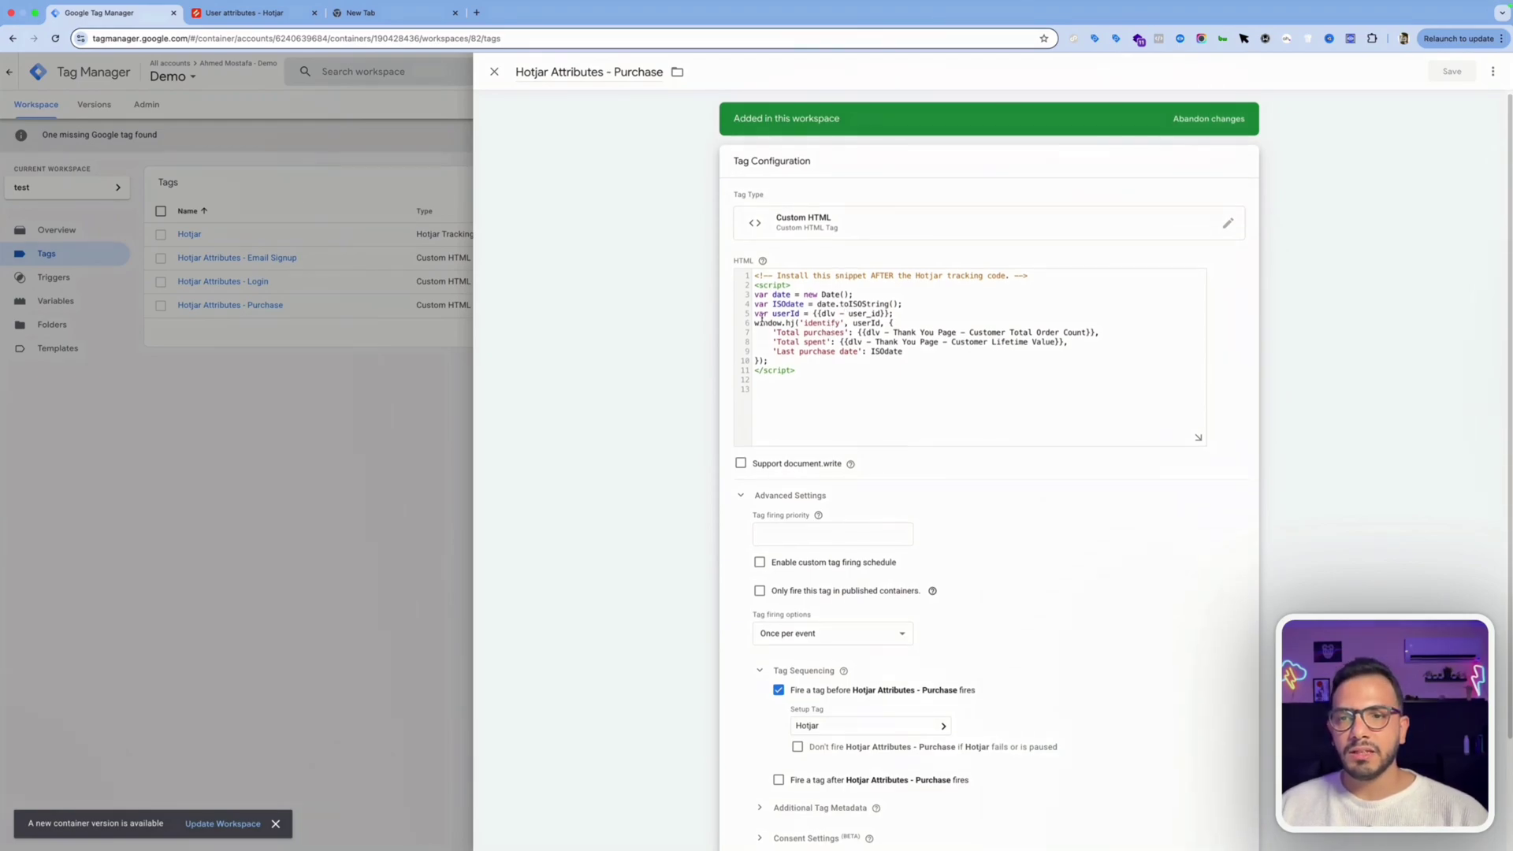
left_click_drag(755, 323, 900, 325)
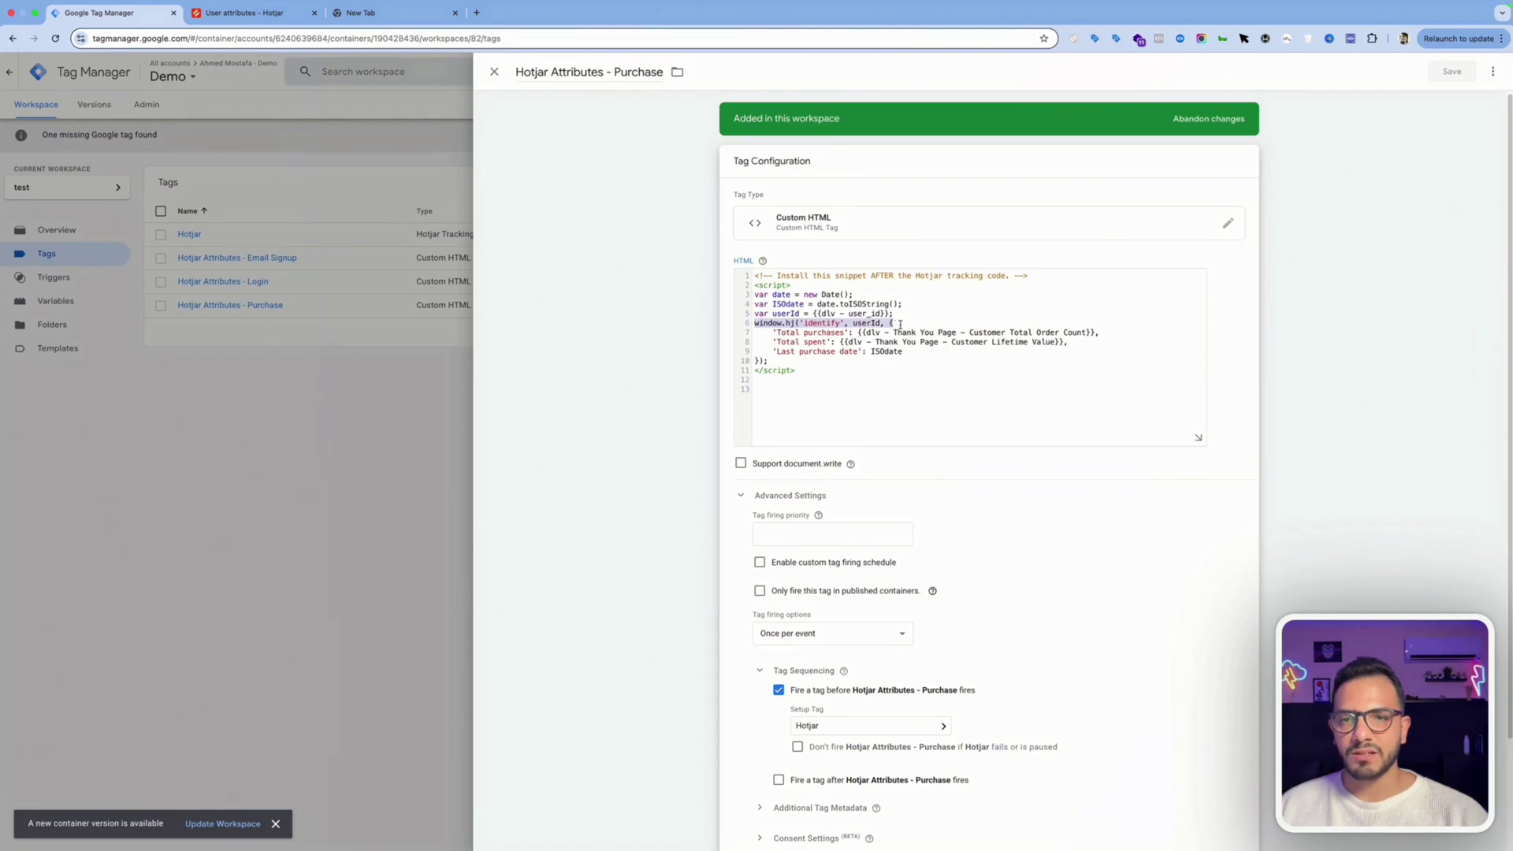
left_click(771, 325)
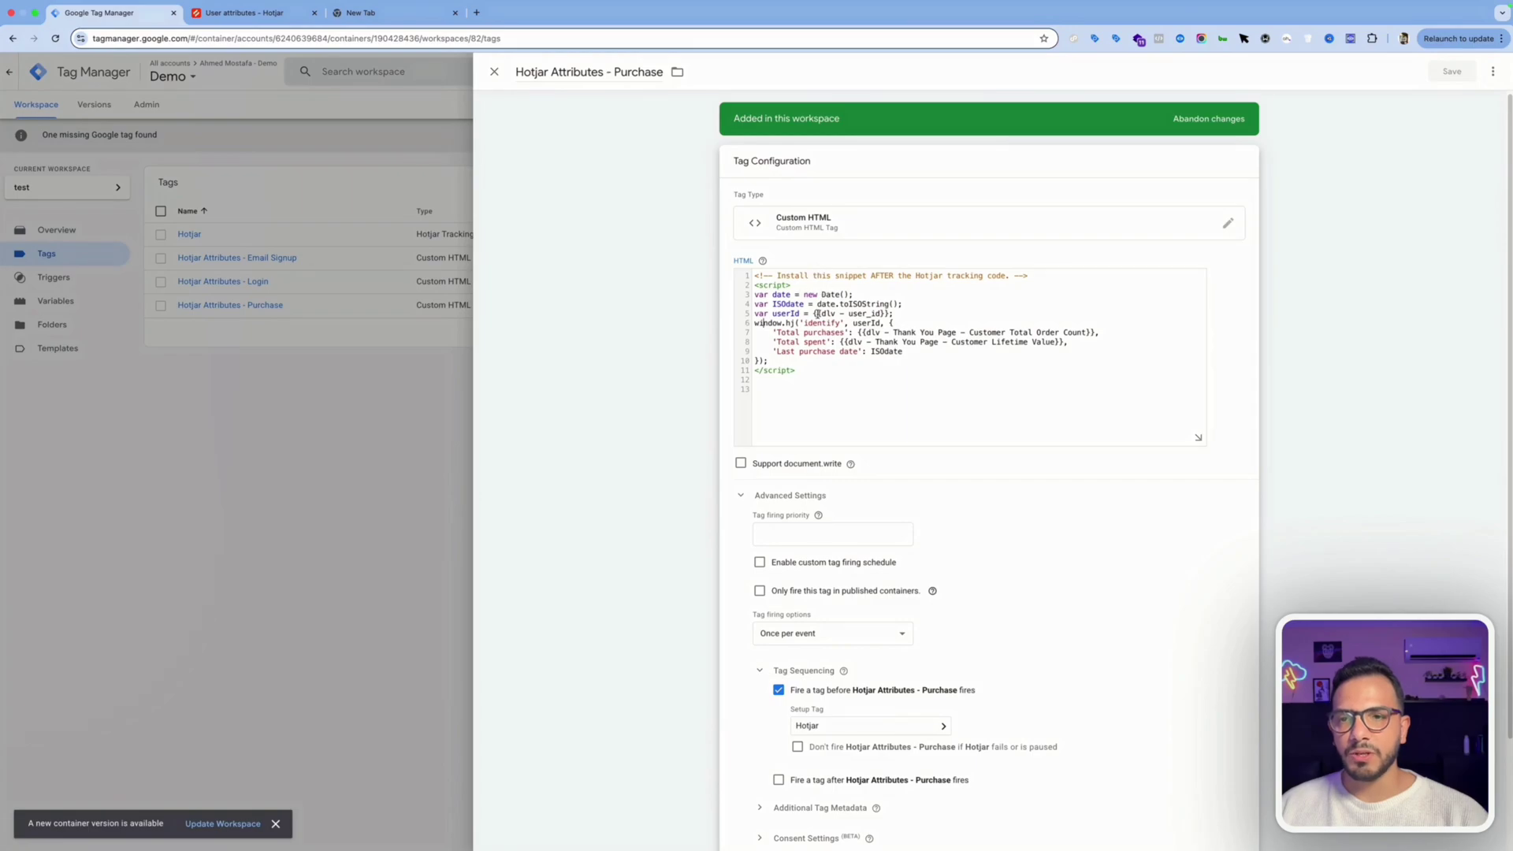
left_click_drag(778, 329, 845, 331)
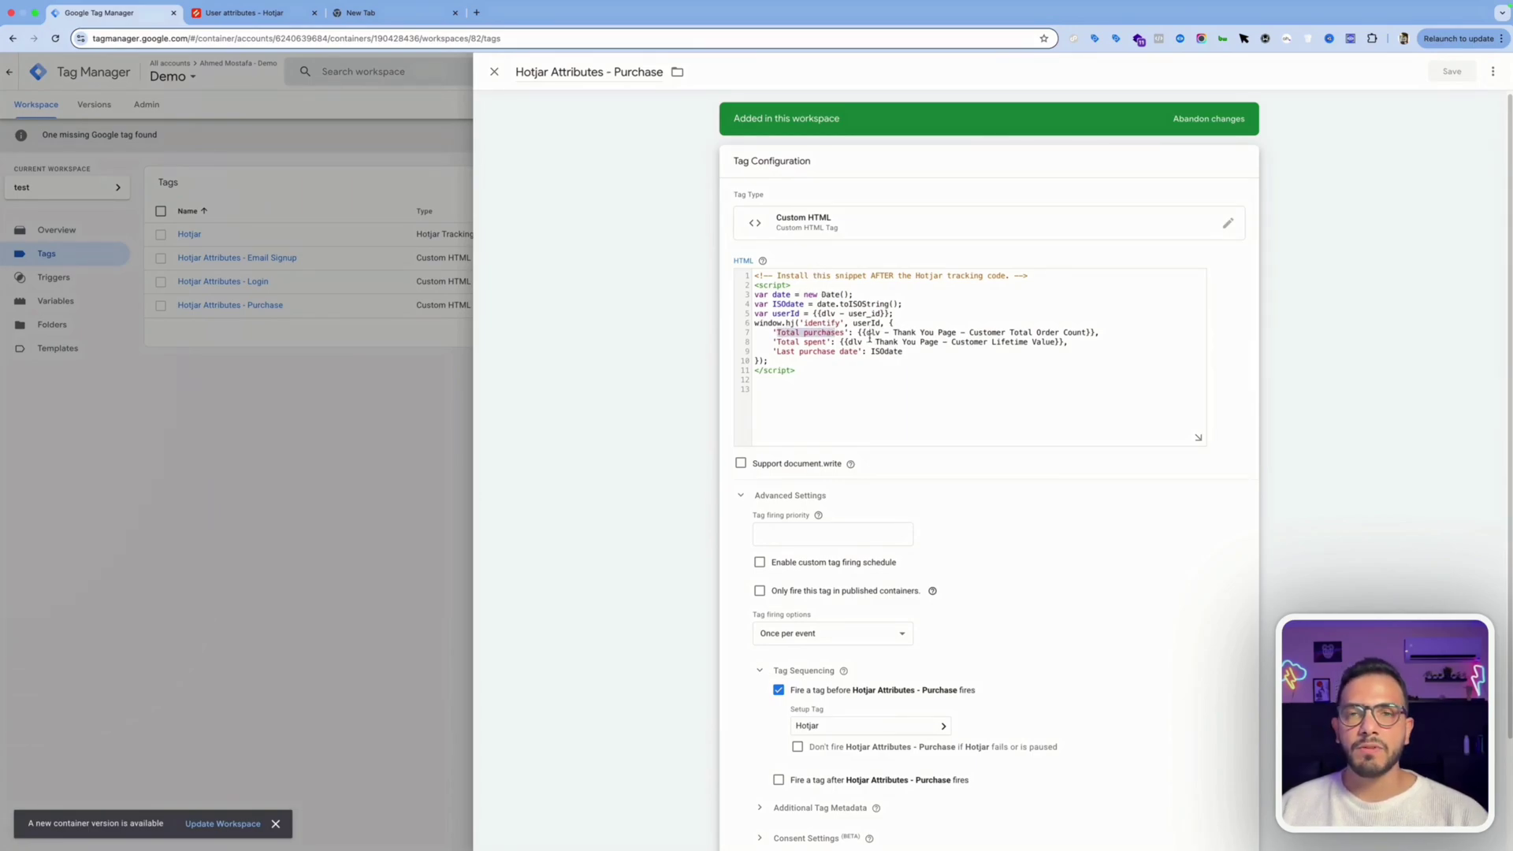
left_click_drag(880, 332, 858, 334)
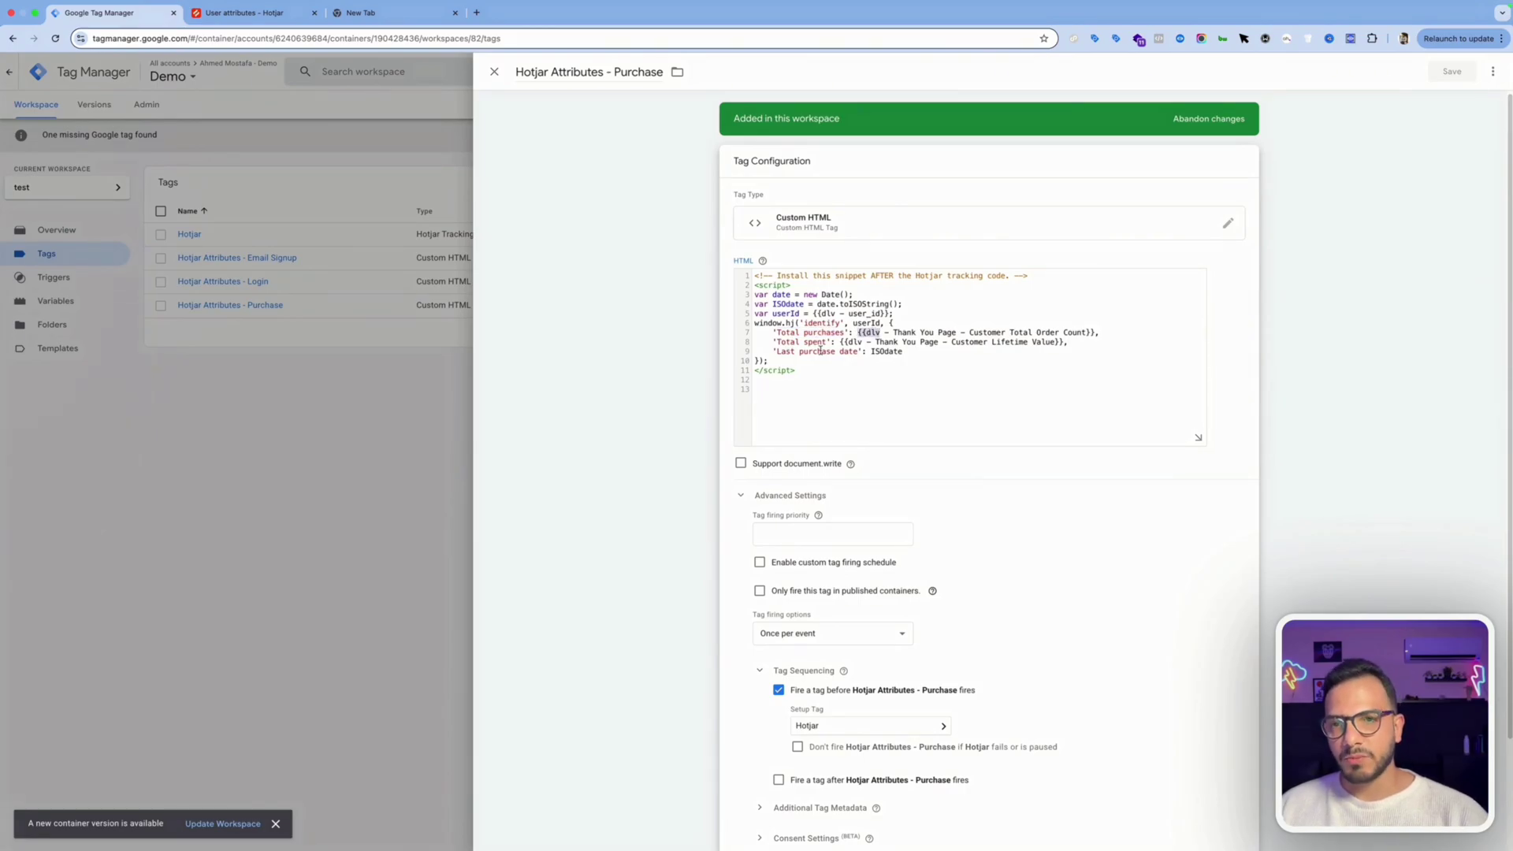
left_click(348, 284)
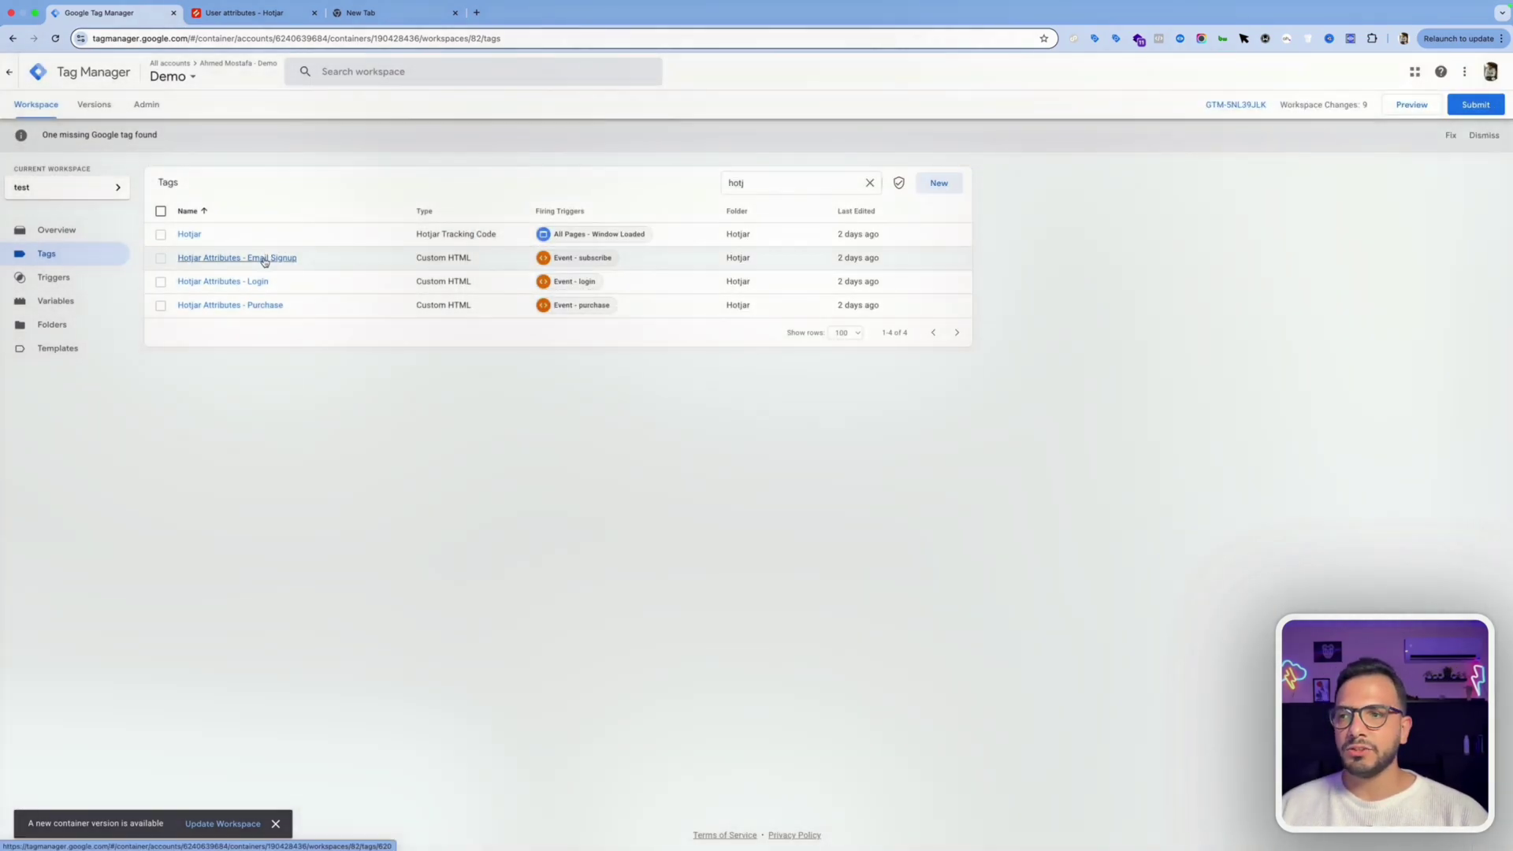
Open the Hotjar Attributes - Email Signup tag and inspect the 'Email signup' attribute in its code
left_click(263, 259)
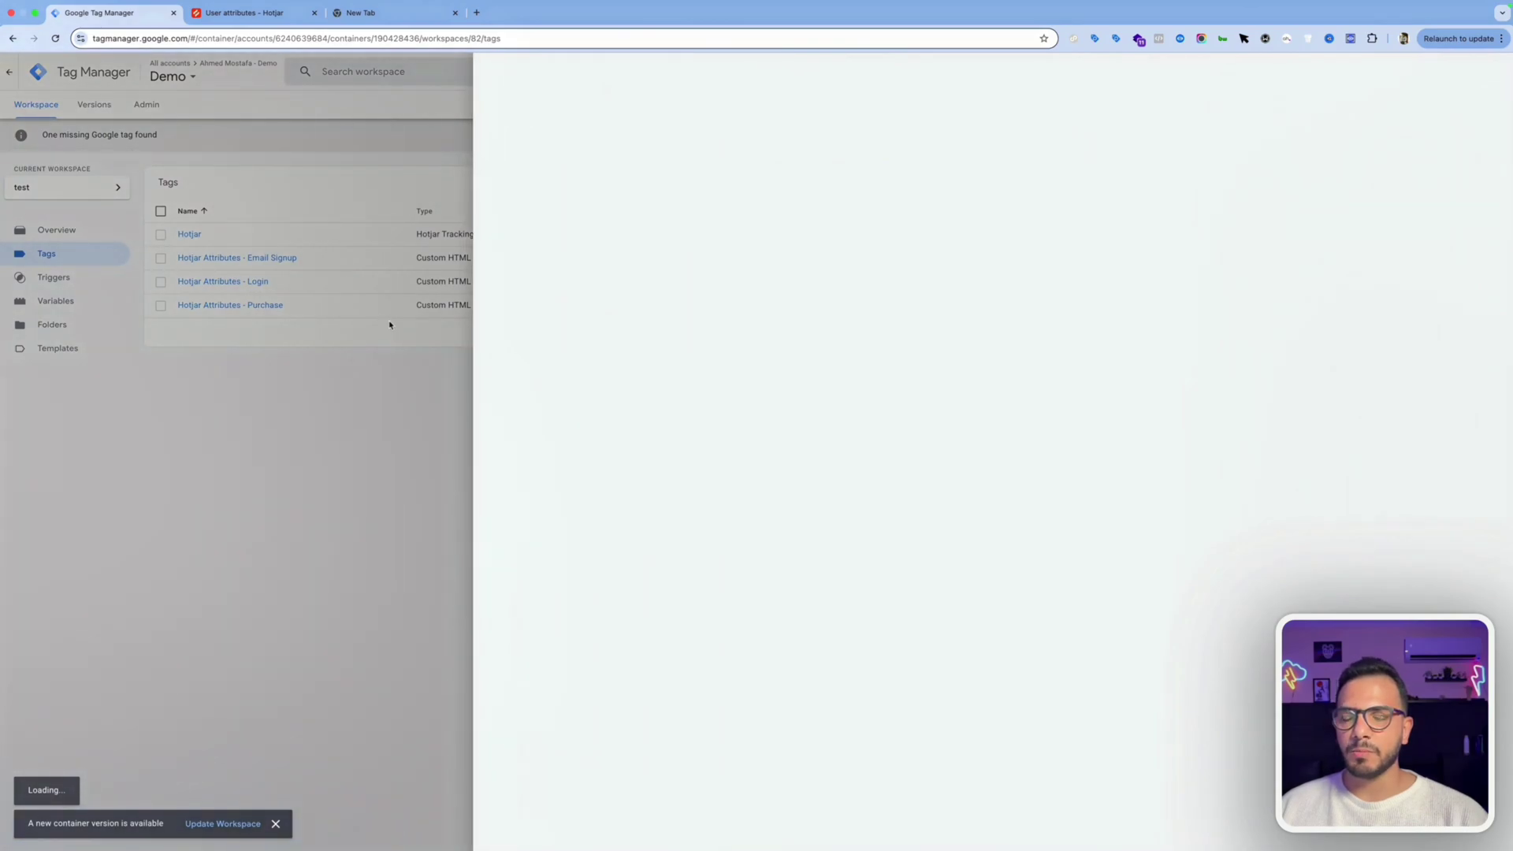
left_click(800, 311)
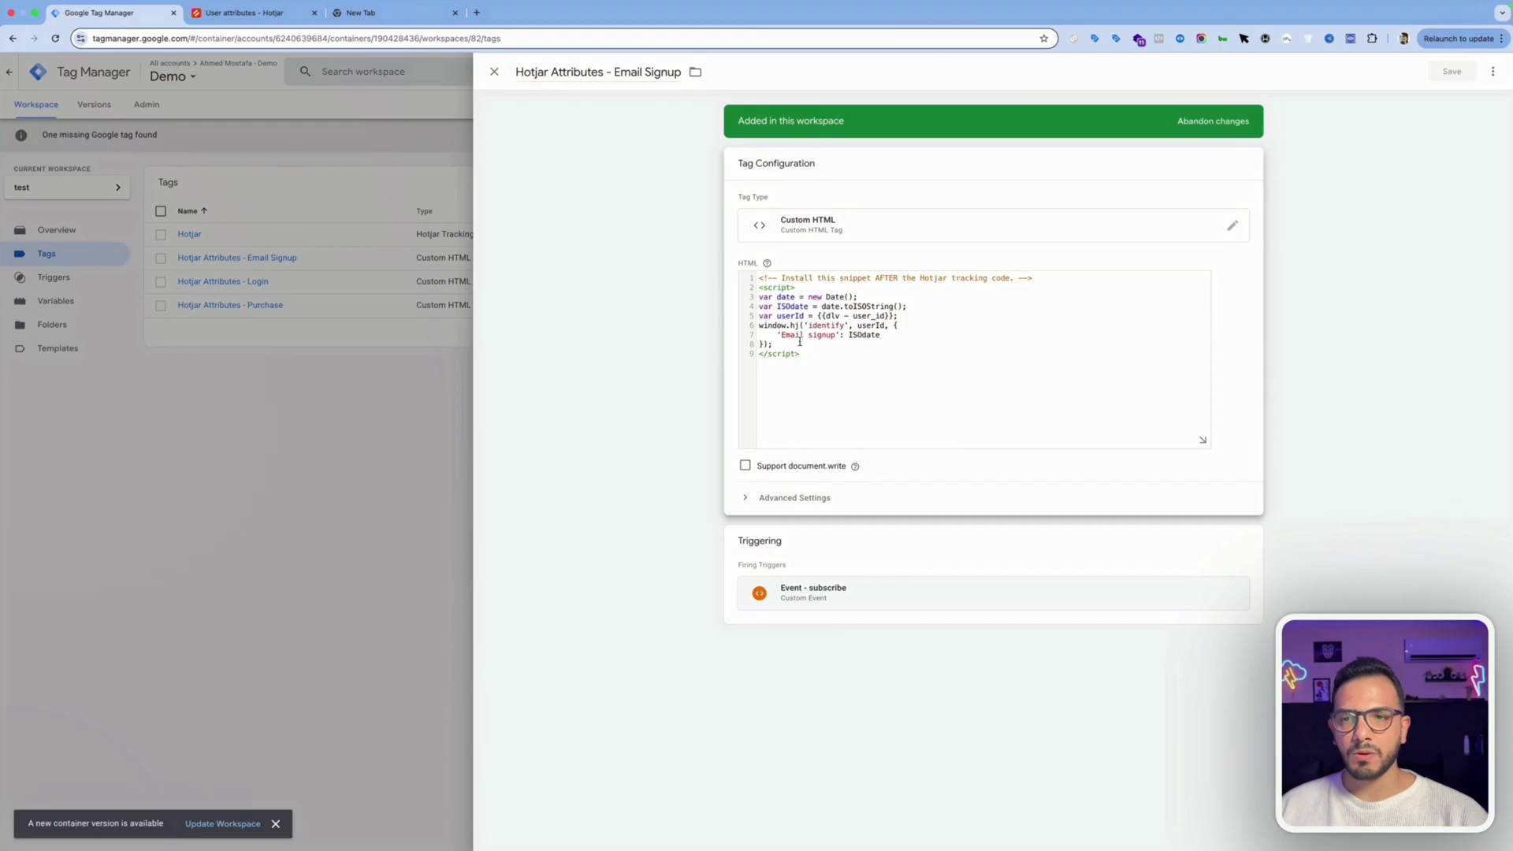
left_click_drag(780, 334, 836, 335)
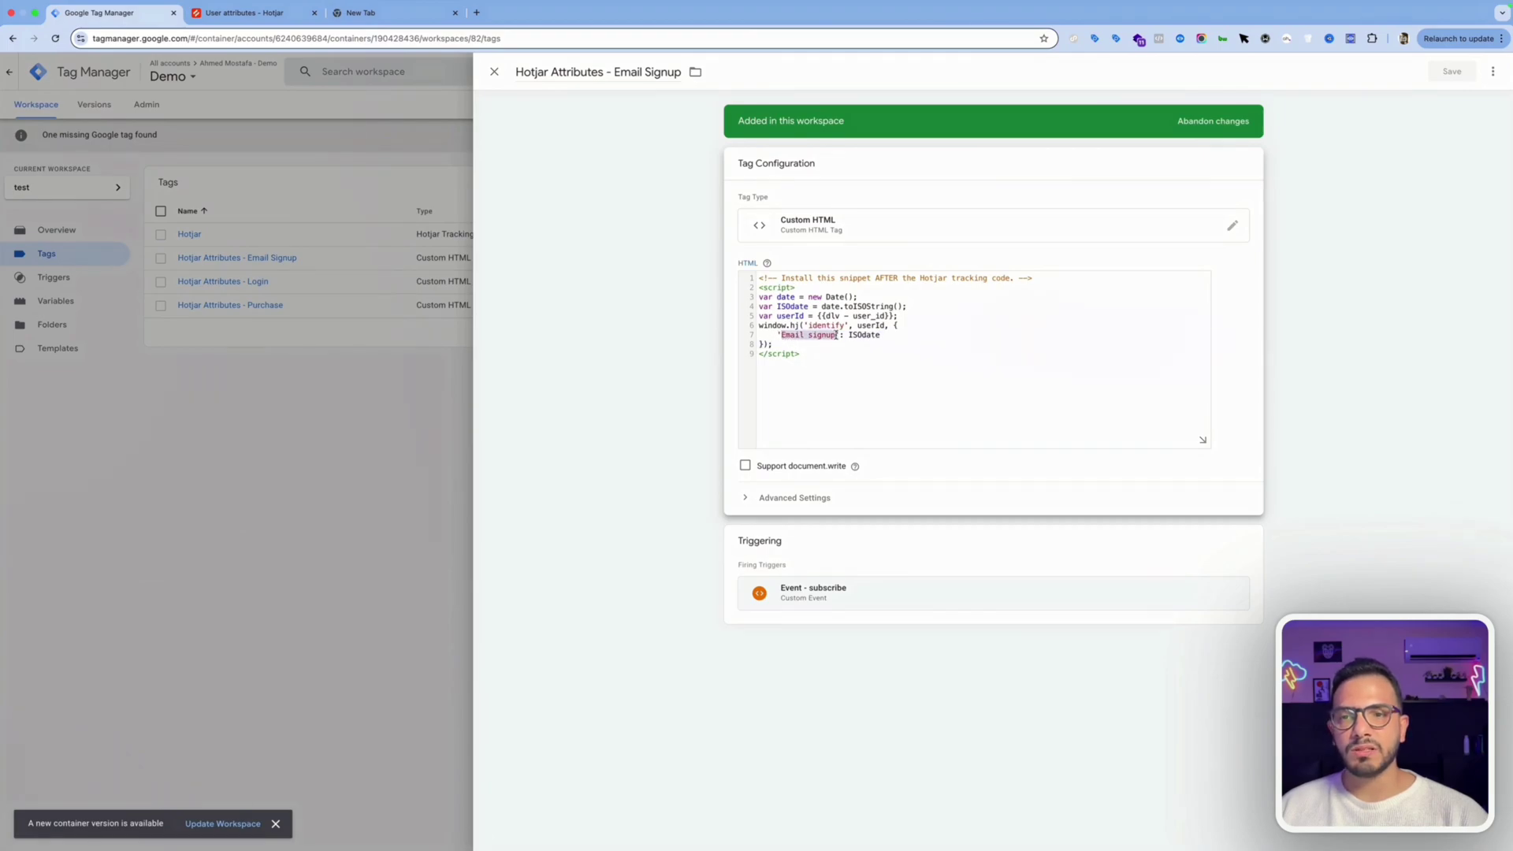